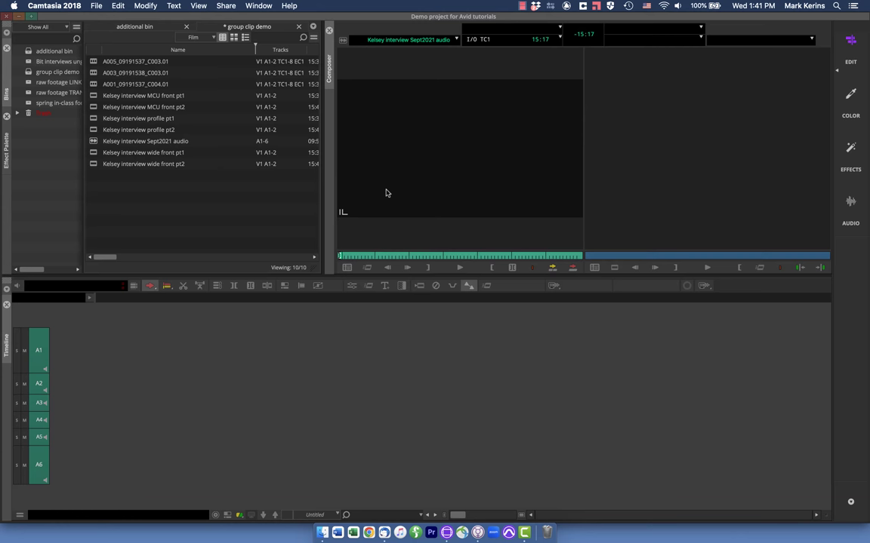
- Group the MCU front pt1, profile pt1 and wide front pt1 clips with the Sept2021 audio clip, syncing them by Inpoints
click(89, 153)
shift+click(93, 118)
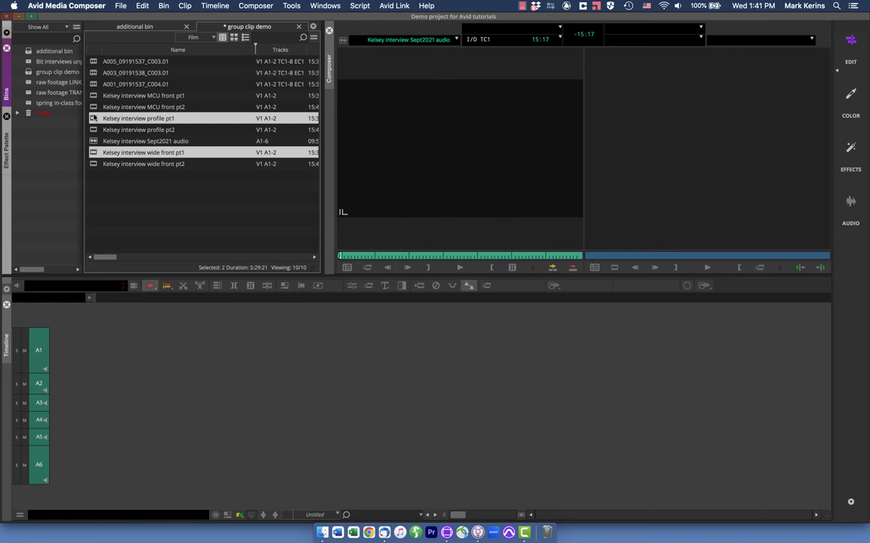
shift+click(90, 96)
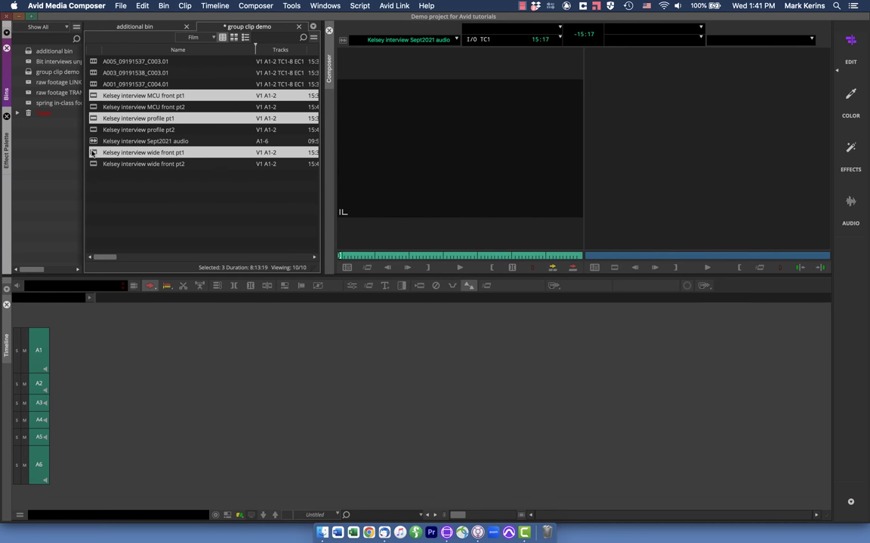
shift+click(92, 142)
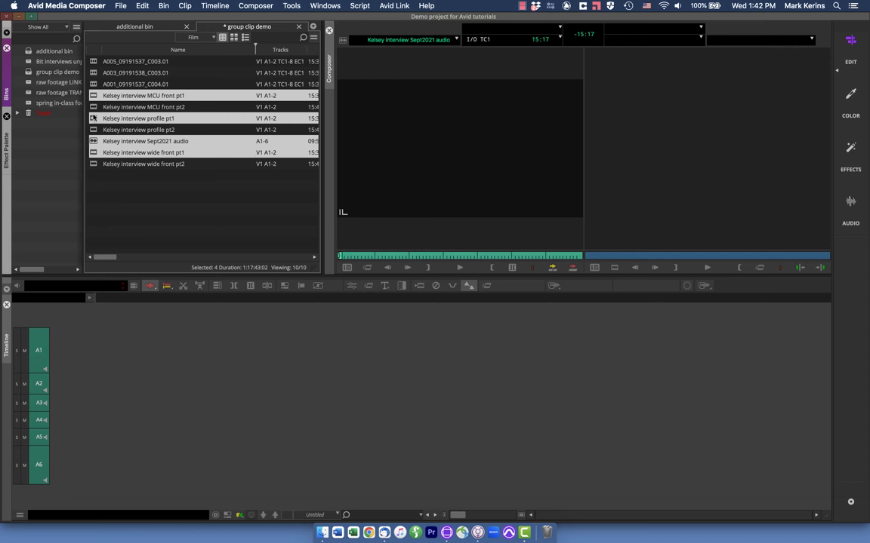
right_click(90, 107)
click(121, 111)
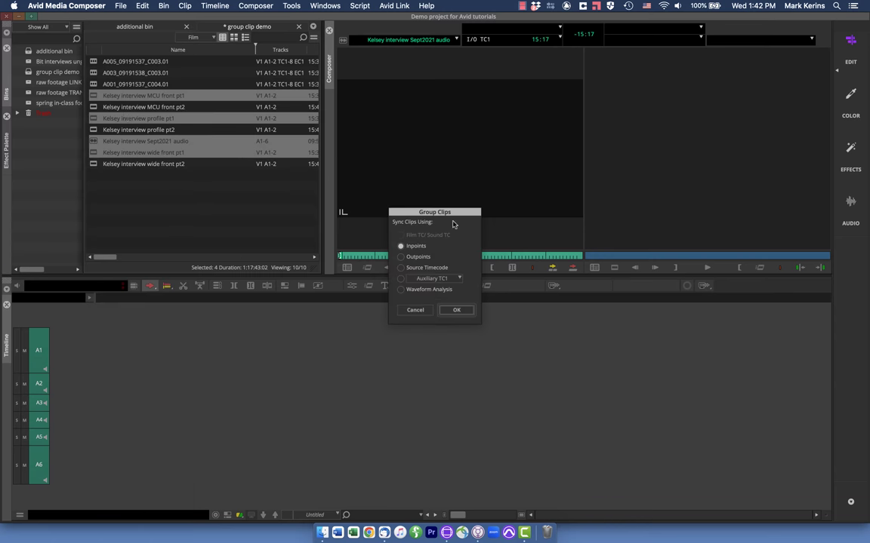
click(456, 311)
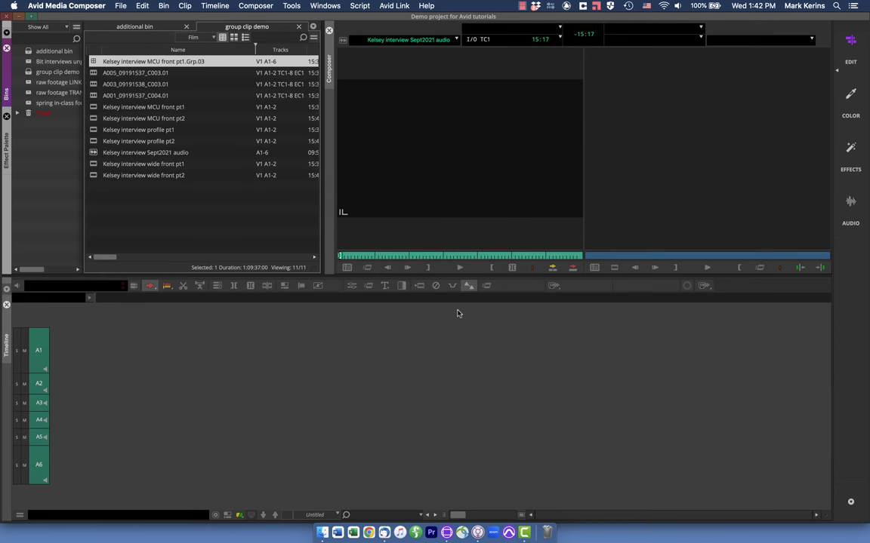
- Open the new group for editing and trim the end of the Sept2021 audio on A3 back to about 01:03:11:23
right_click(93, 62)
click(112, 143)
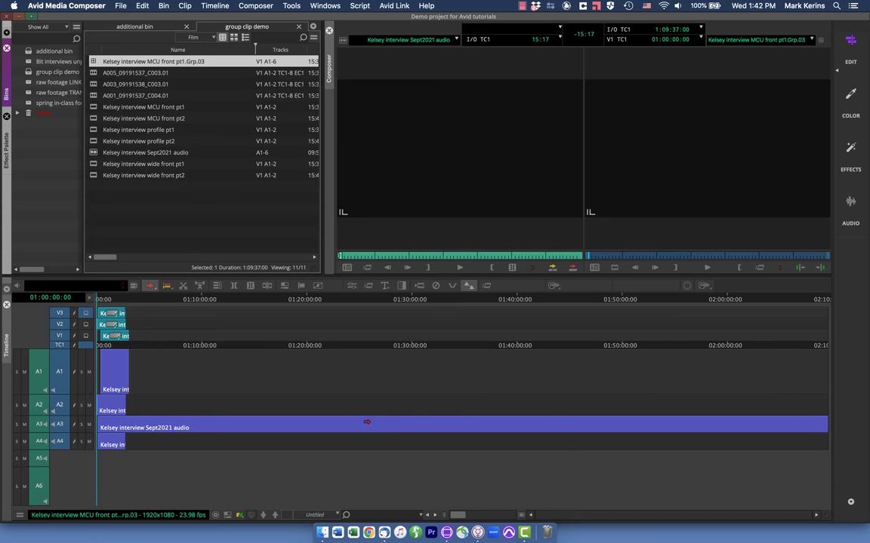
click(126, 301)
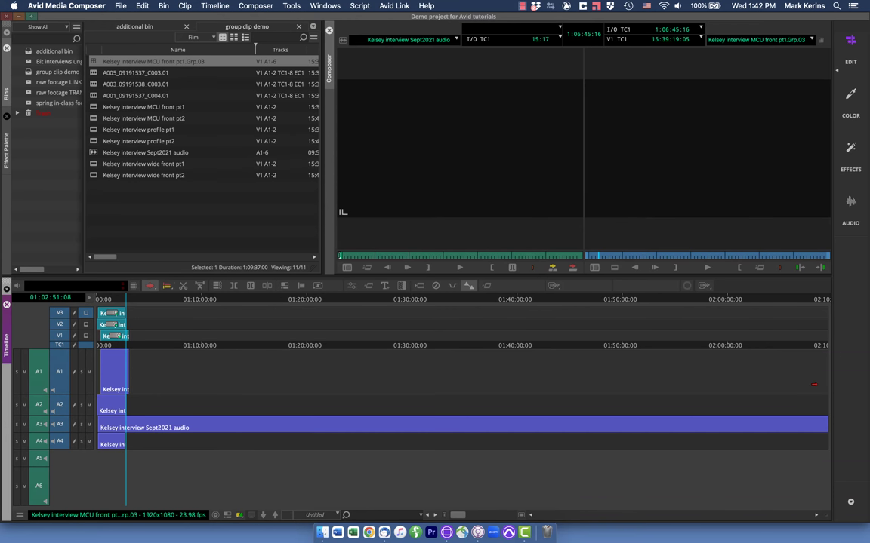
click(823, 427)
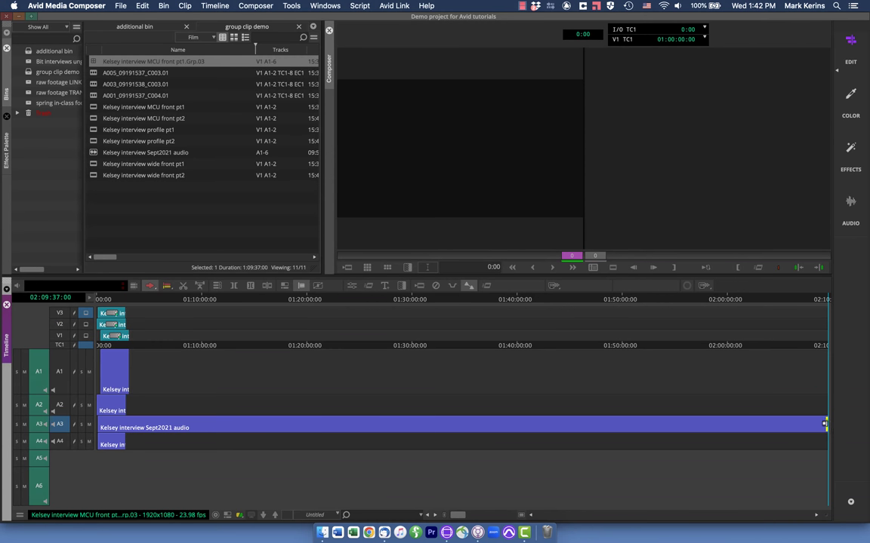
drag(825, 425, 124, 424)
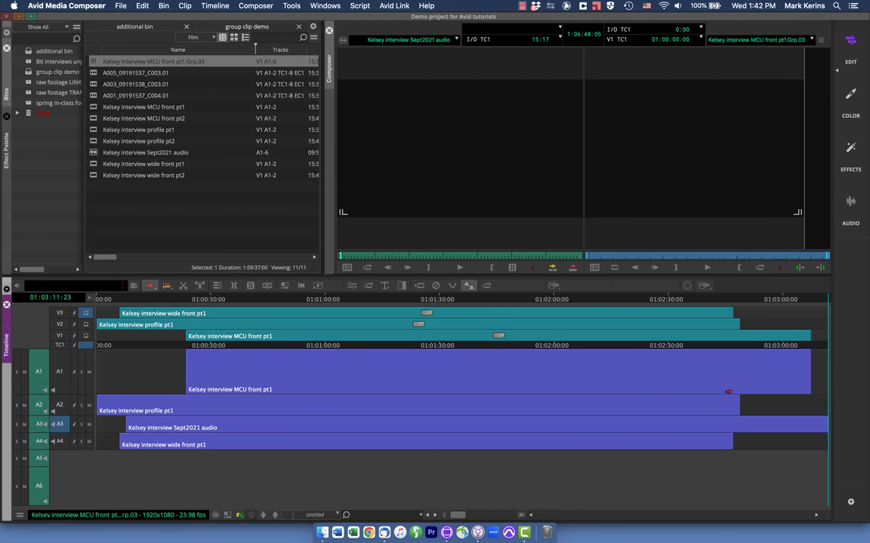
- Try to unload the edited group and update the original group with the shortened audio
click(743, 39)
click(747, 50)
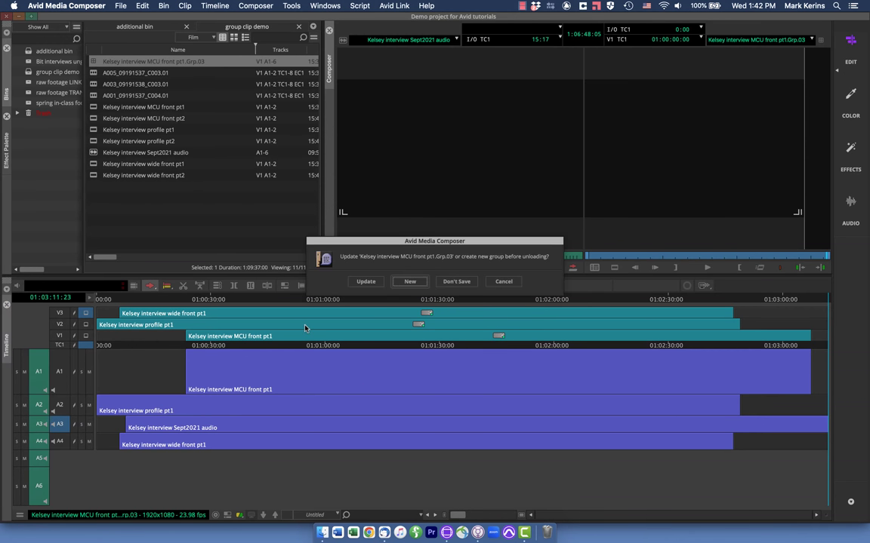
click(366, 282)
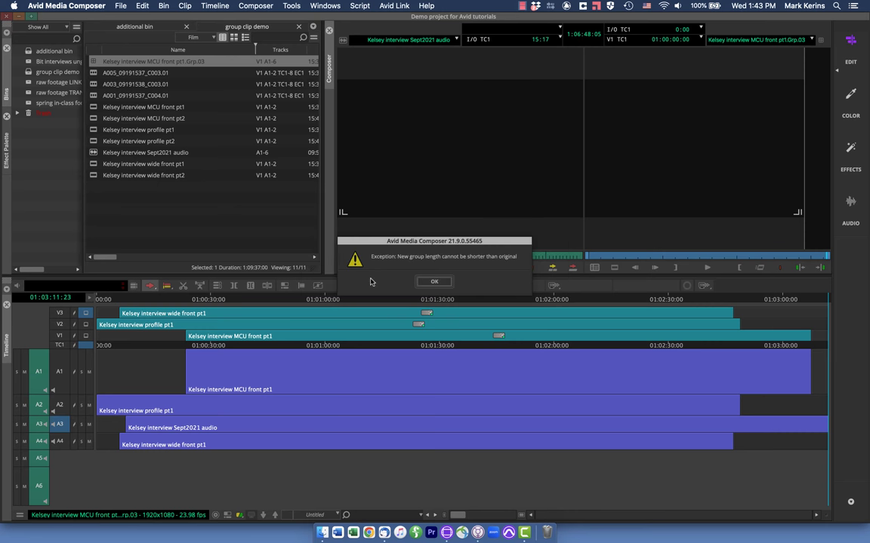
click(437, 281)
- Unload the edited group, saving it as a new group named "shorter interview synched"
click(755, 39)
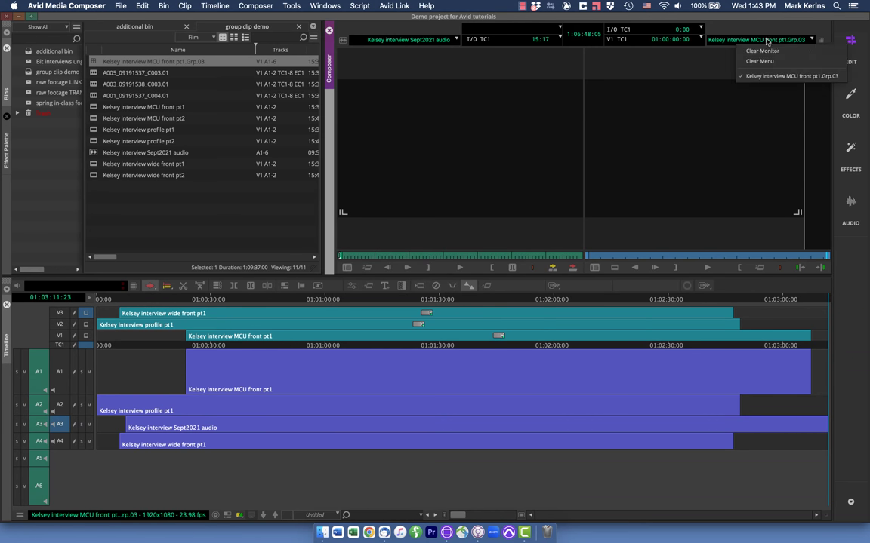
click(756, 51)
click(411, 282)
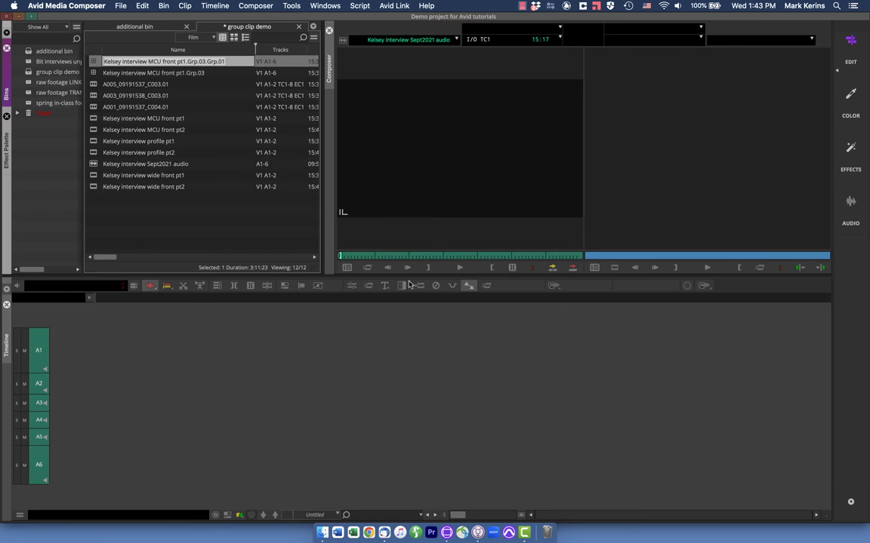
text(s)
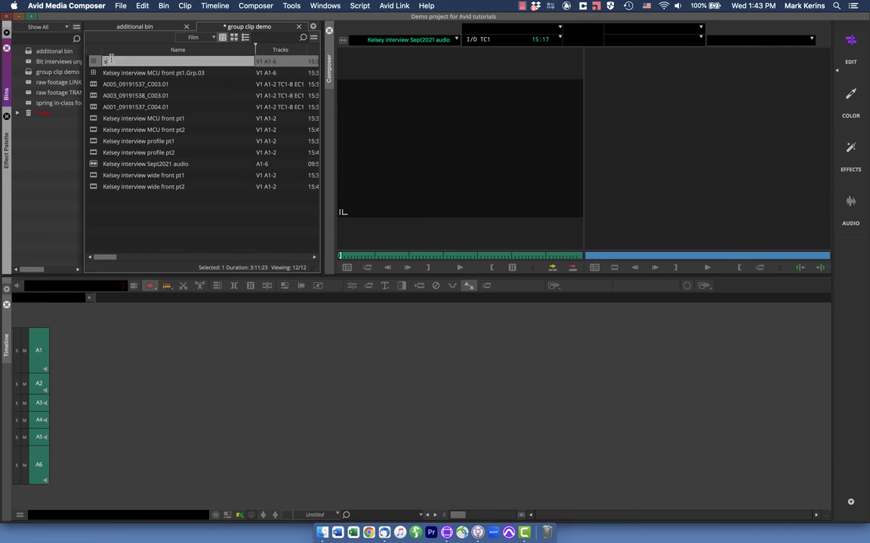
text(horter interview synched)
key(Return)
- Load the "shorter interview synched" group as the source and create a sequence named "temp sequence" in the group clip demo bin
double_click(91, 61)
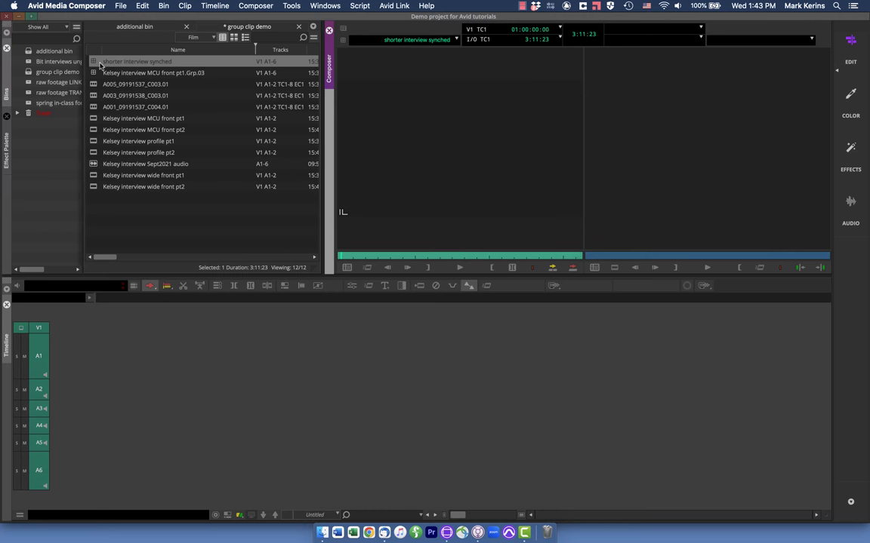
key(v)
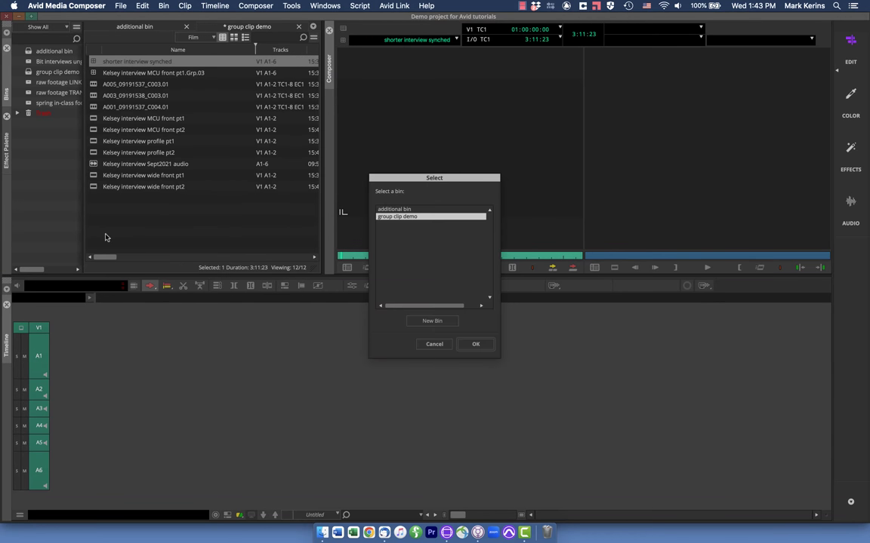
key(Return)
text(temp s)
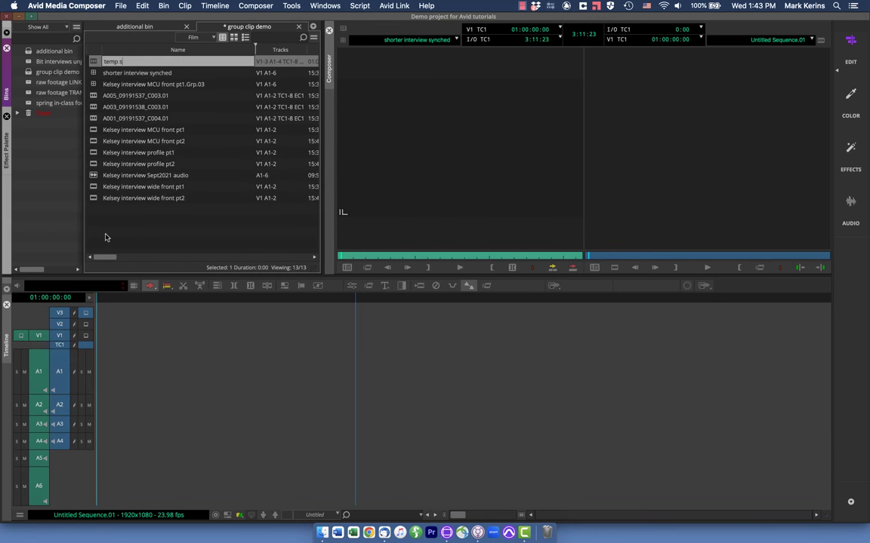
text(equence)
key(Return)
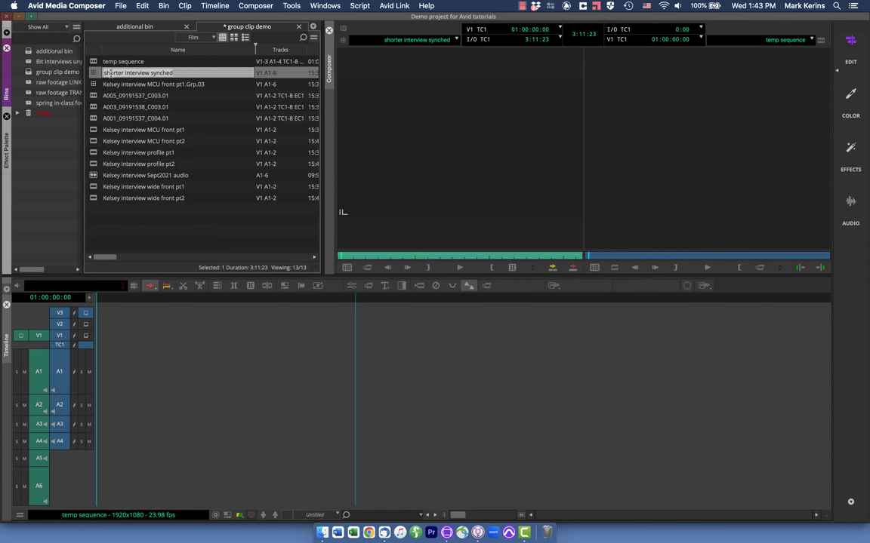
click(94, 74)
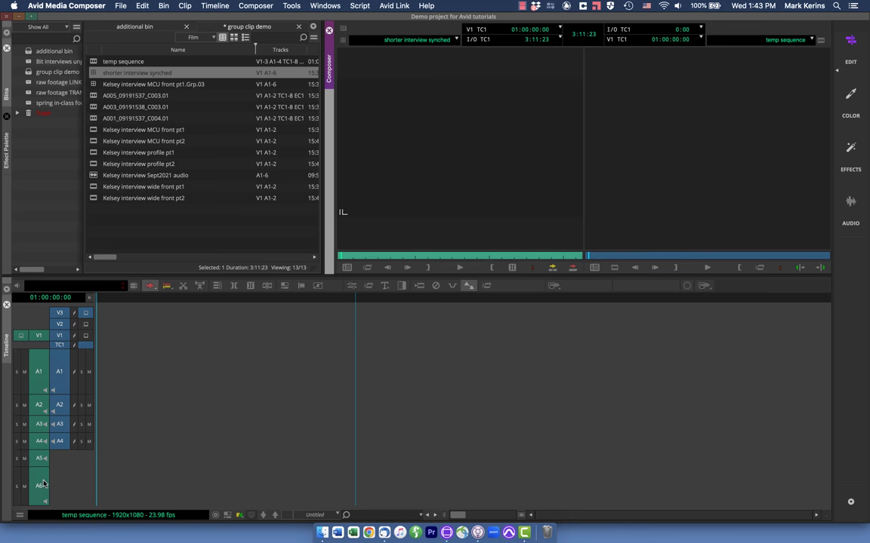
- Add audio tracks A5 and A6 to the temp sequence and splice in the whole group clip
click(149, 439)
key(super+u)
key(super+u)
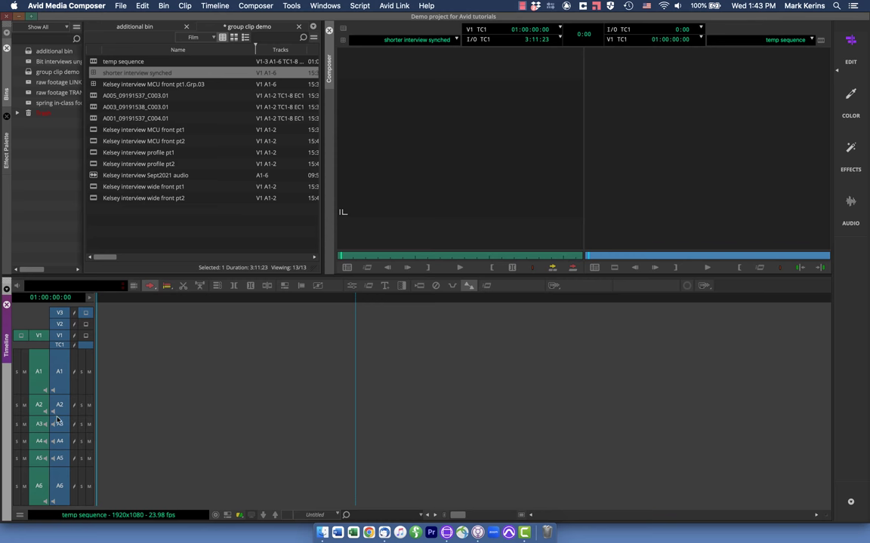
key(v)
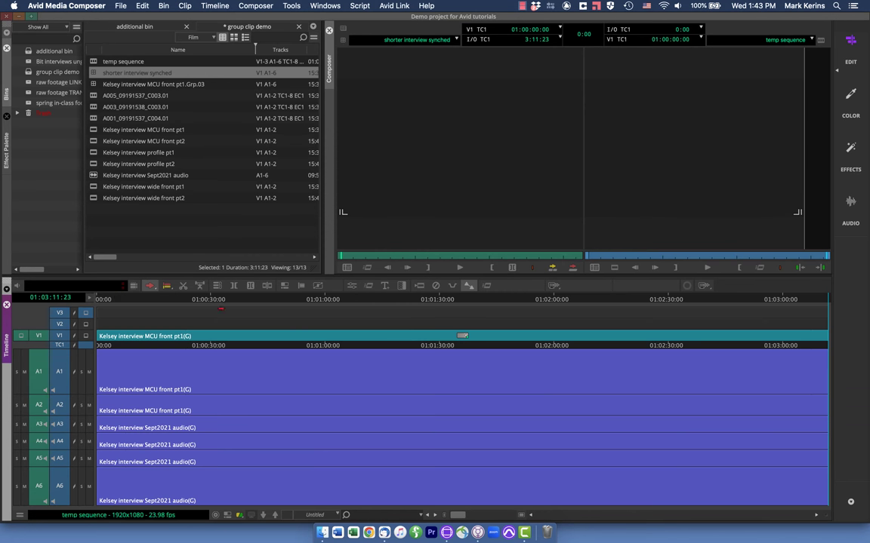
- Trim about the first 48 seconds off the group clip in the temp sequence and return to its start
drag(215, 299, 280, 295)
key(o)
key(Home)
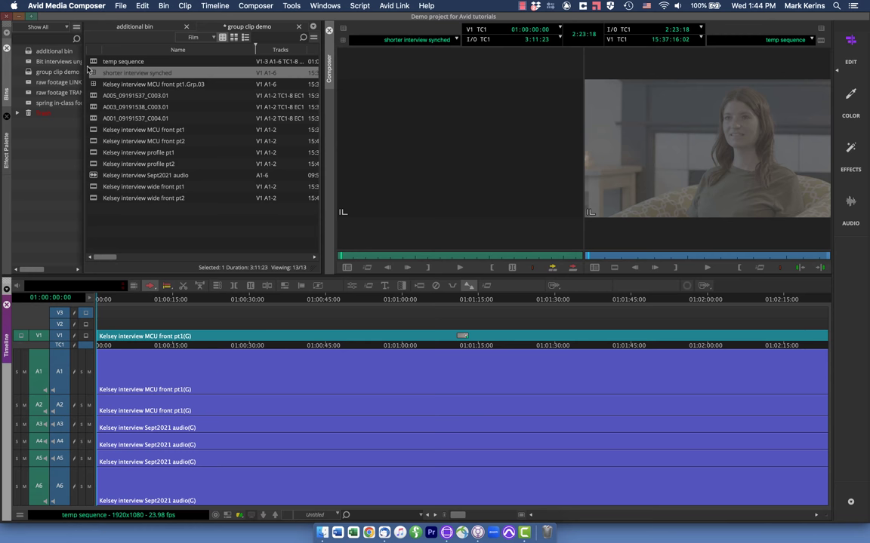
- Open the "shorter interview synched" group for editing and move the Sept2021 audio from A3 to a new A5 track
click(90, 73)
right_click(89, 74)
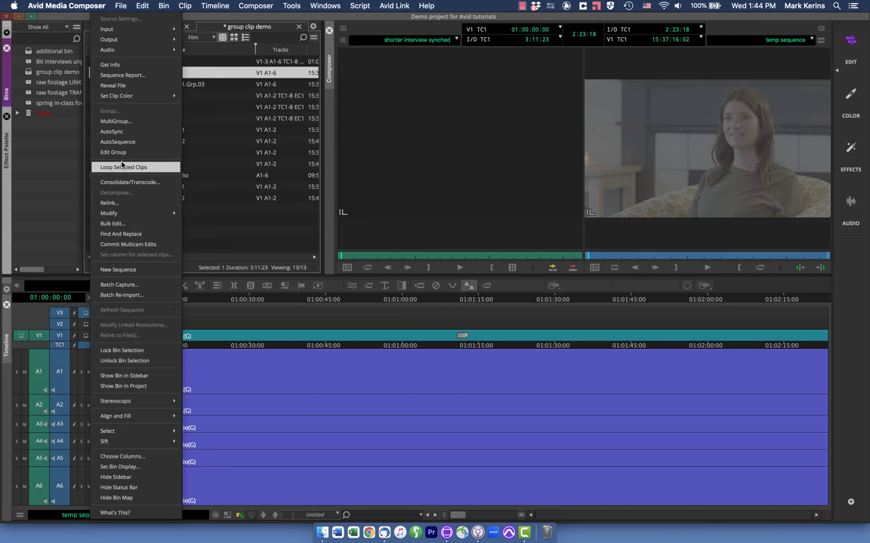
click(111, 141)
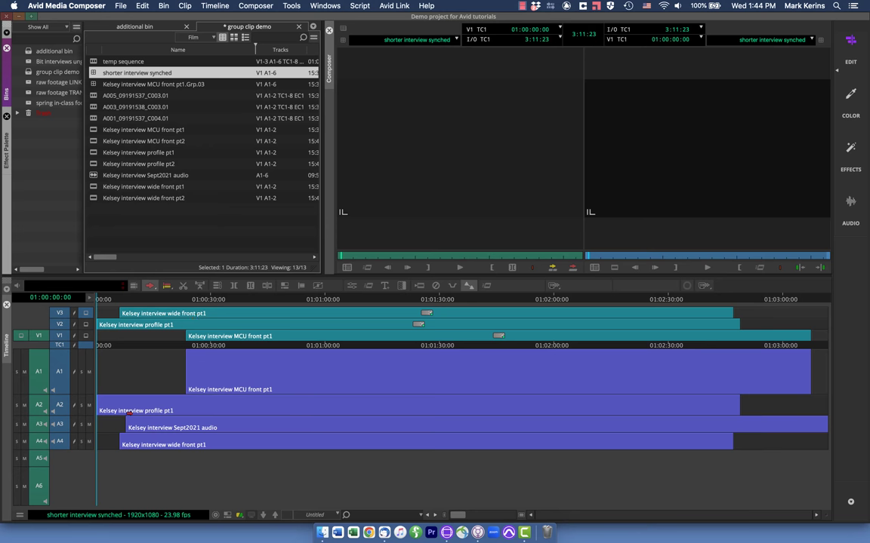
click(155, 411)
click(270, 421)
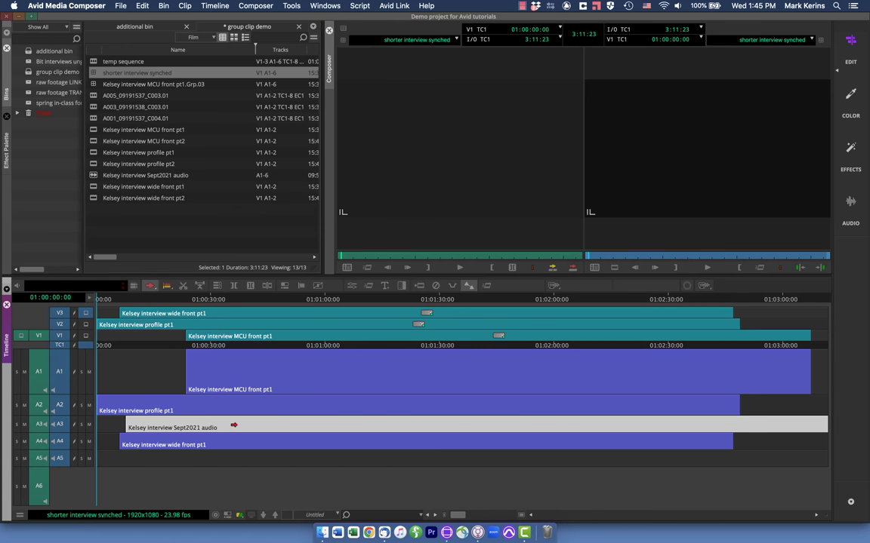
drag(233, 424, 233, 459)
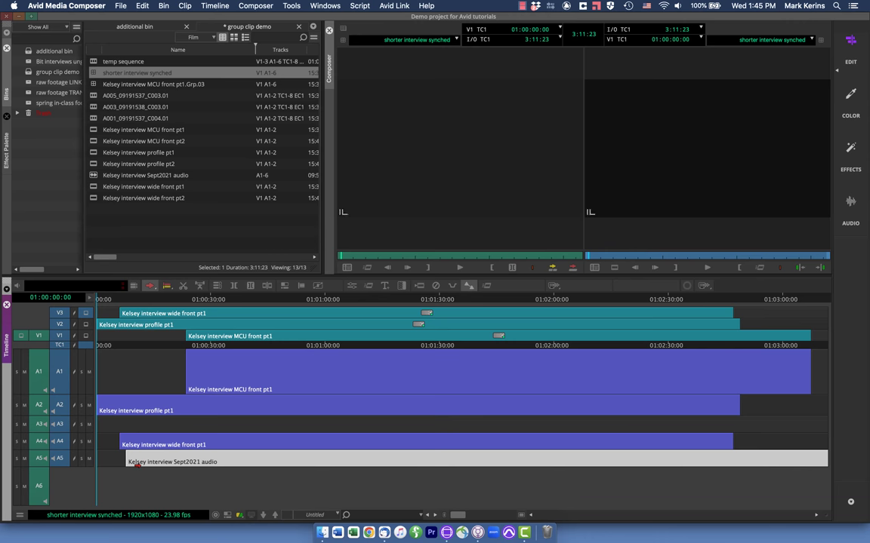
- Place a copy of the Sept2021 audio back on A3 in line with the one on A5
key(space)
click(153, 422)
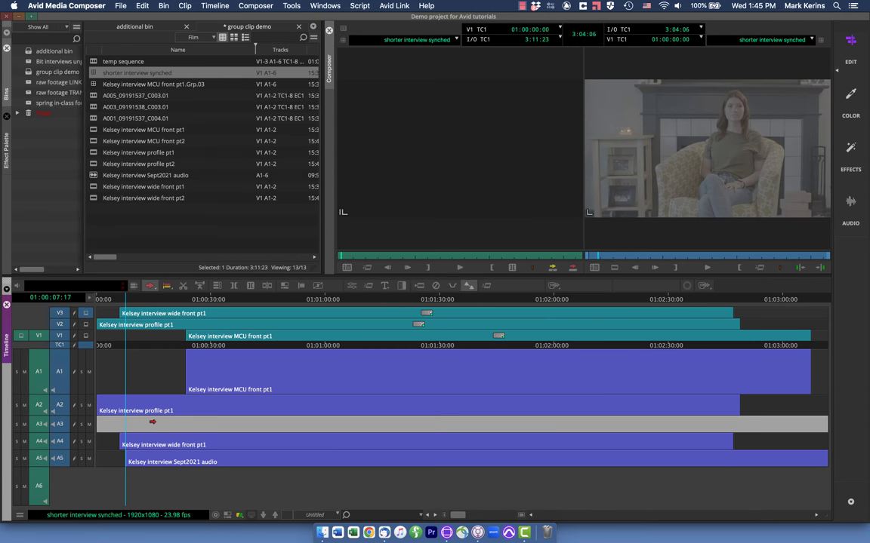
key(super+v)
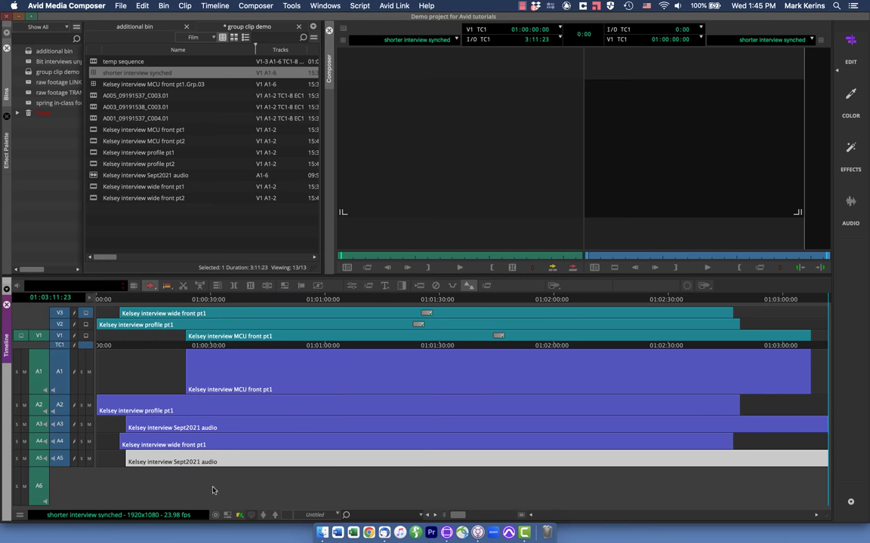
click(291, 394)
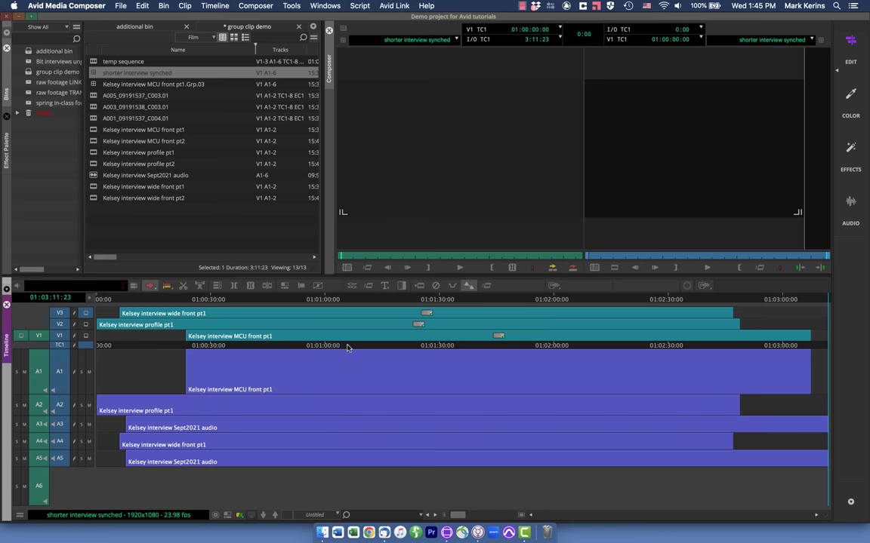
- Clear the record monitor and update the "shorter interview synched" group with the edits
click(759, 39)
click(762, 51)
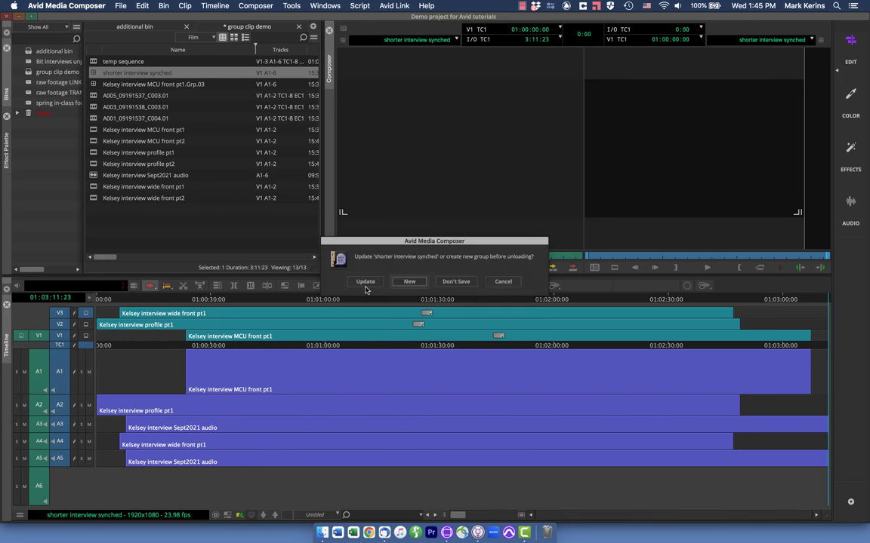
key(Return)
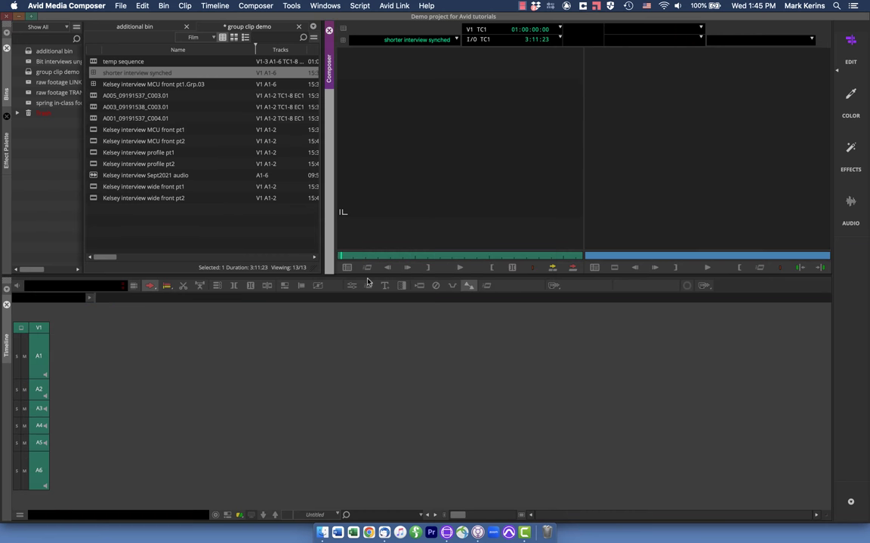
- Open the "shorter interview synched" group for editing and change the source track of the MCU front pt1 audio on A1
right_click(85, 64)
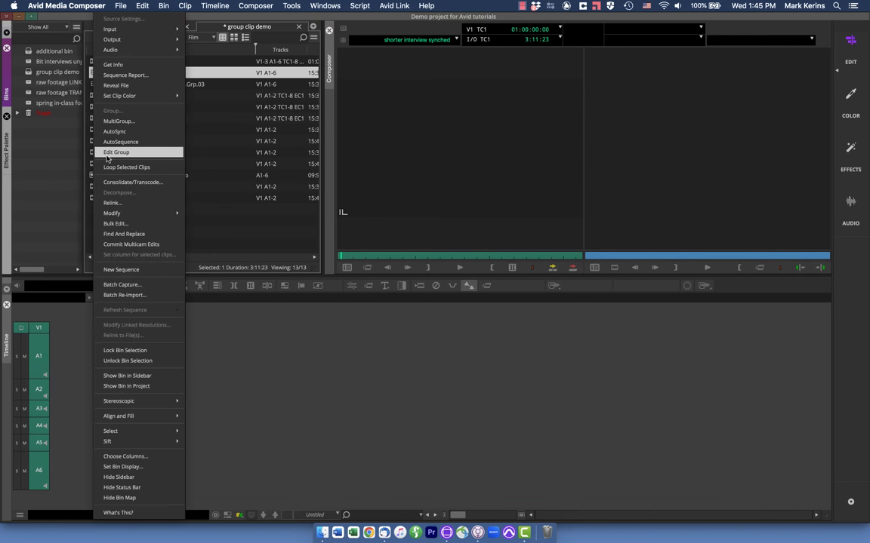
click(115, 152)
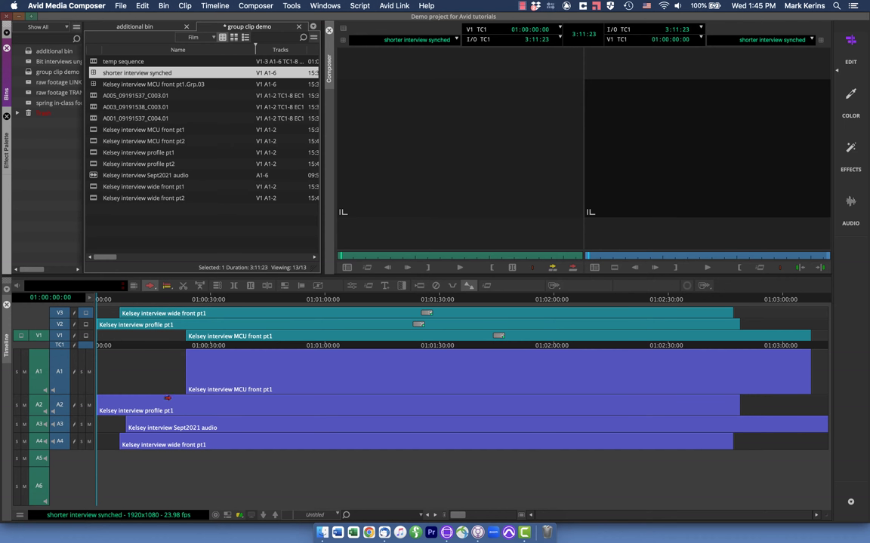
click(233, 373)
right_click(234, 375)
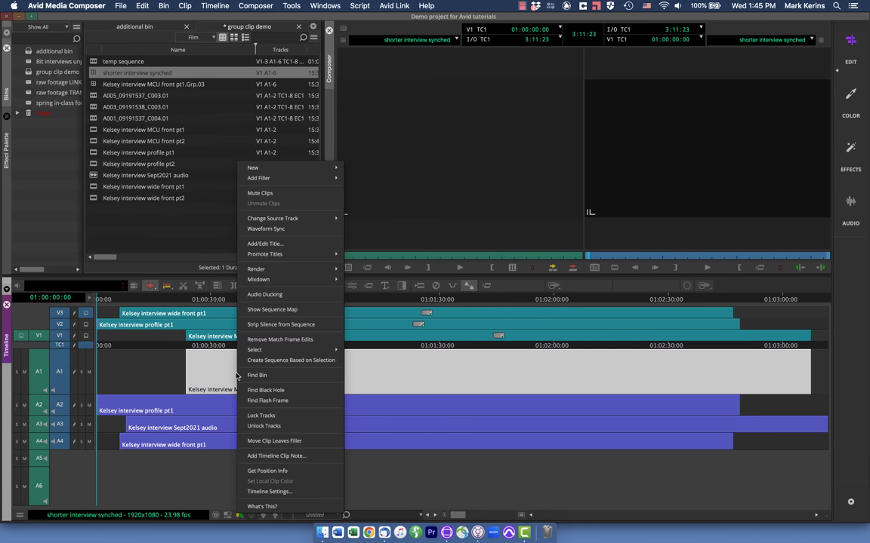
mouse_move(317, 220)
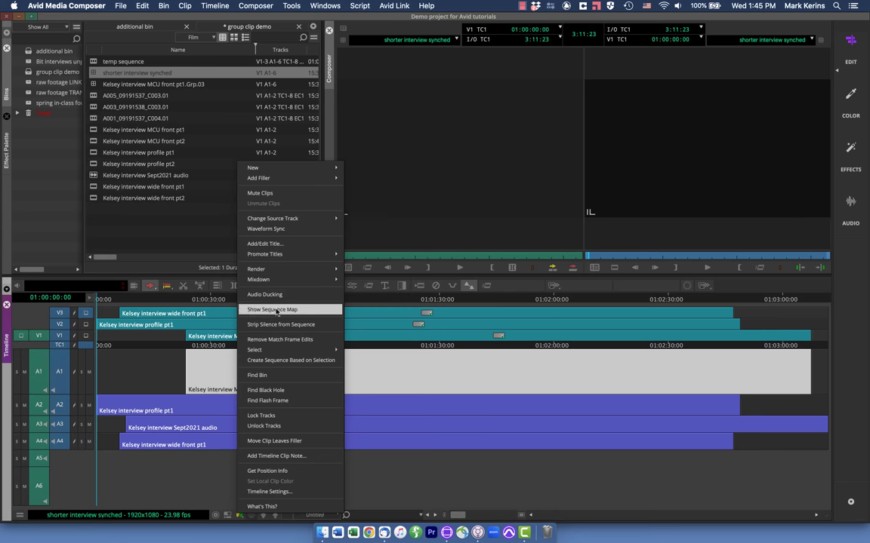
click(355, 219)
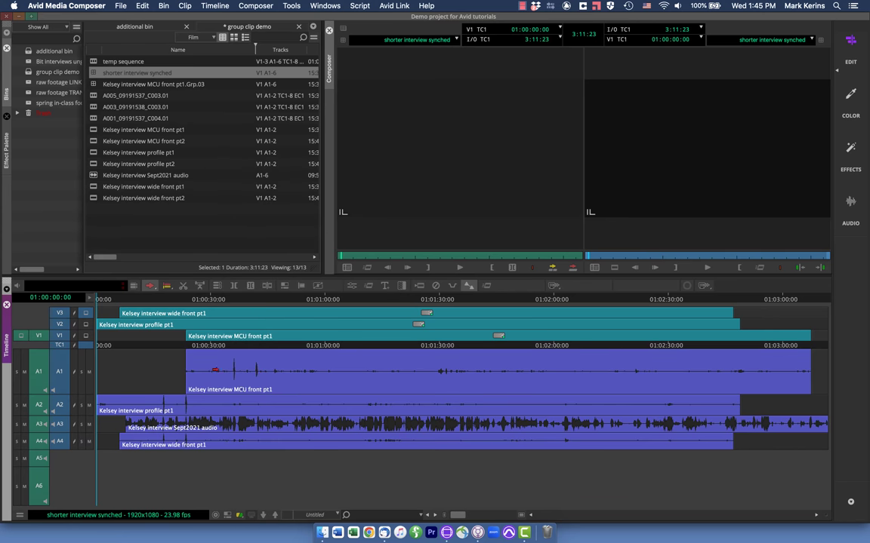
- Change the source track of the Sept2021 audio on A3 to A5
click(239, 440)
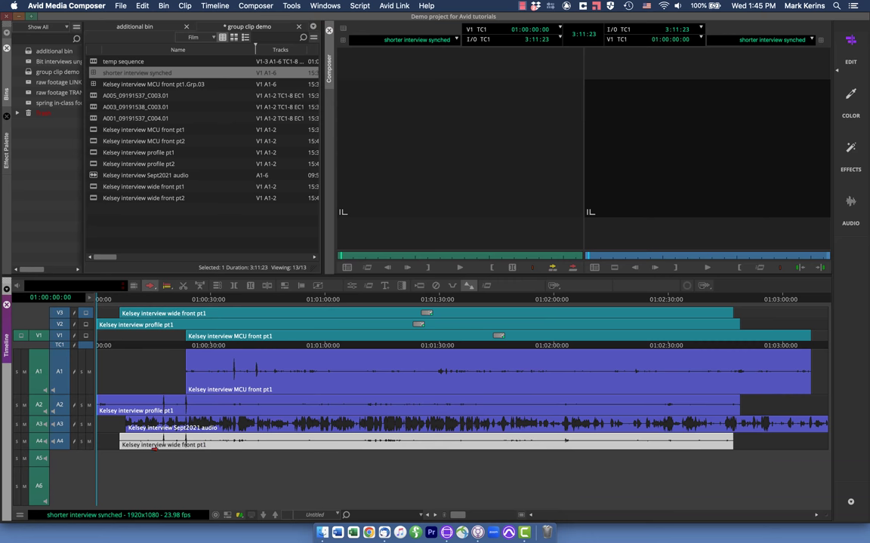
click(206, 428)
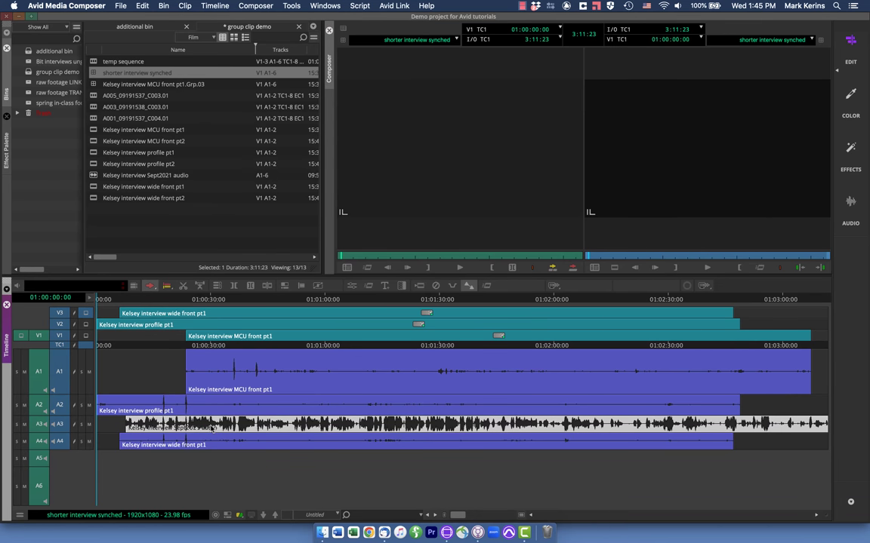
right_click(192, 387)
mouse_move(302, 219)
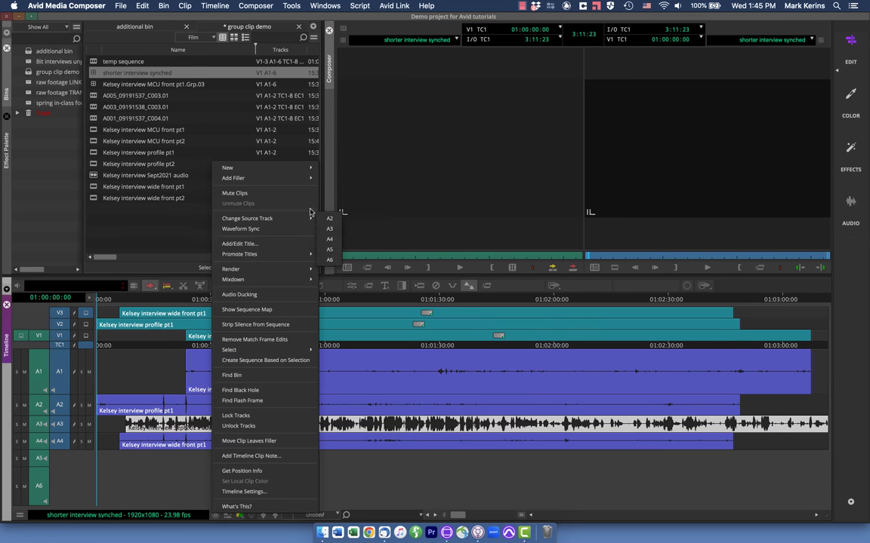
click(330, 250)
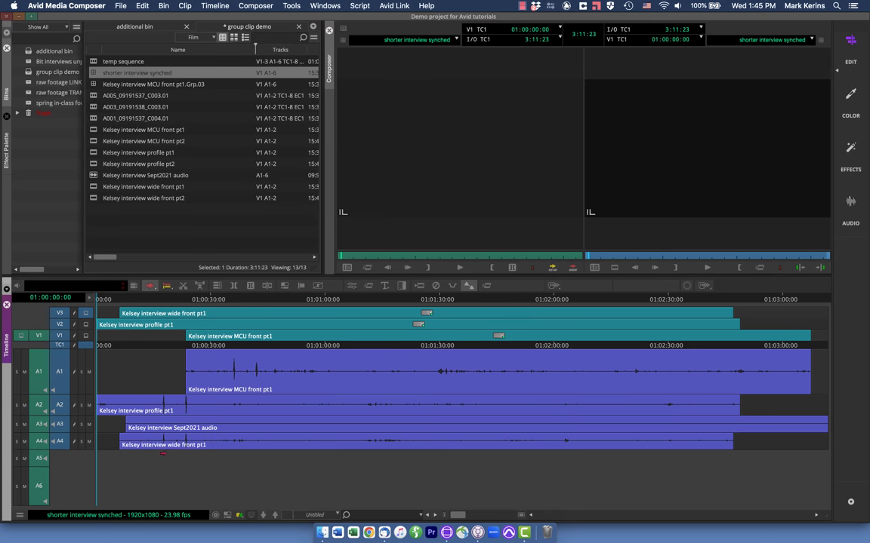
- Change the source track of the Sept2021 audio on track A3 to A3
right_click(196, 428)
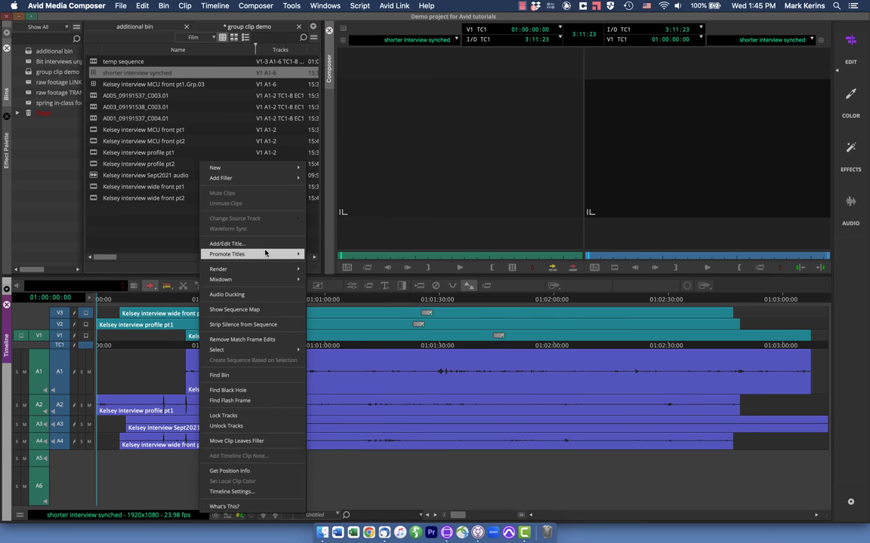
click(160, 437)
right_click(145, 378)
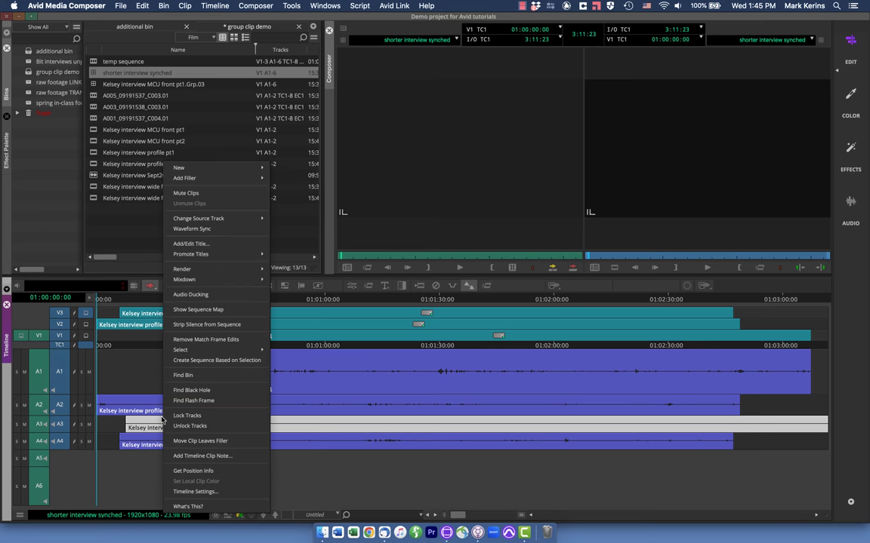
mouse_move(236, 220)
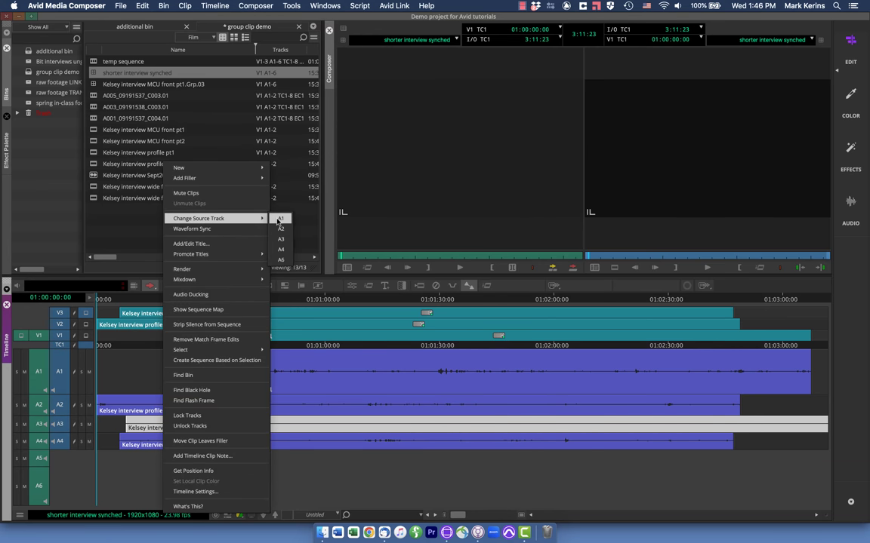
click(278, 243)
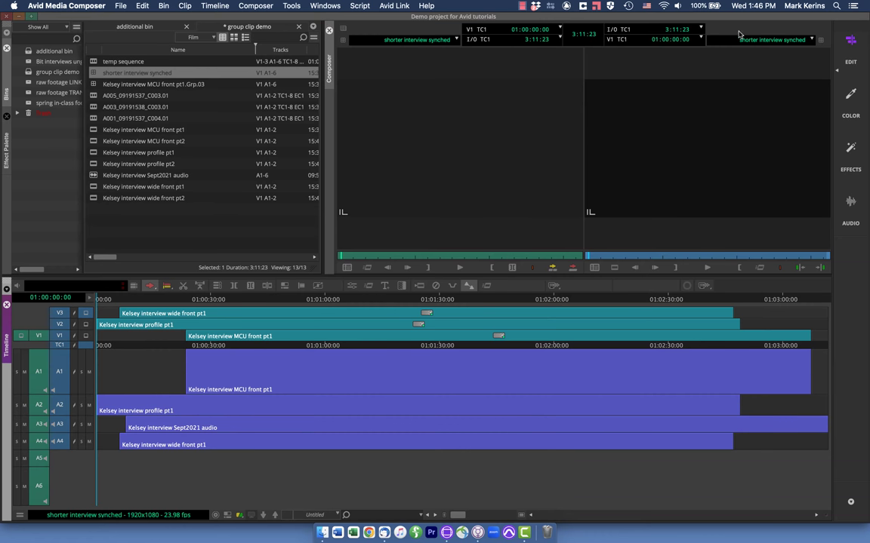
- Clear the record monitor with the "shorter interview synched" group updated, and load the temp sequence
click(770, 39)
click(744, 52)
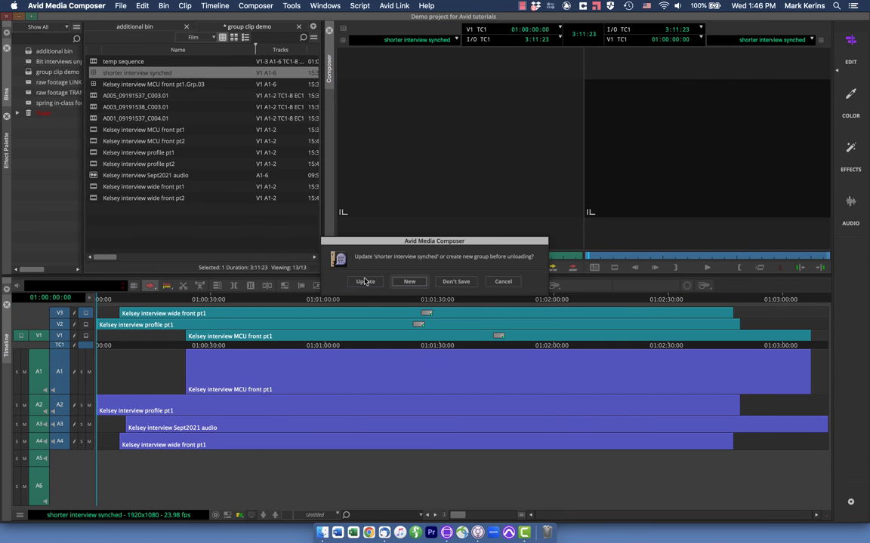
click(359, 281)
double_click(93, 61)
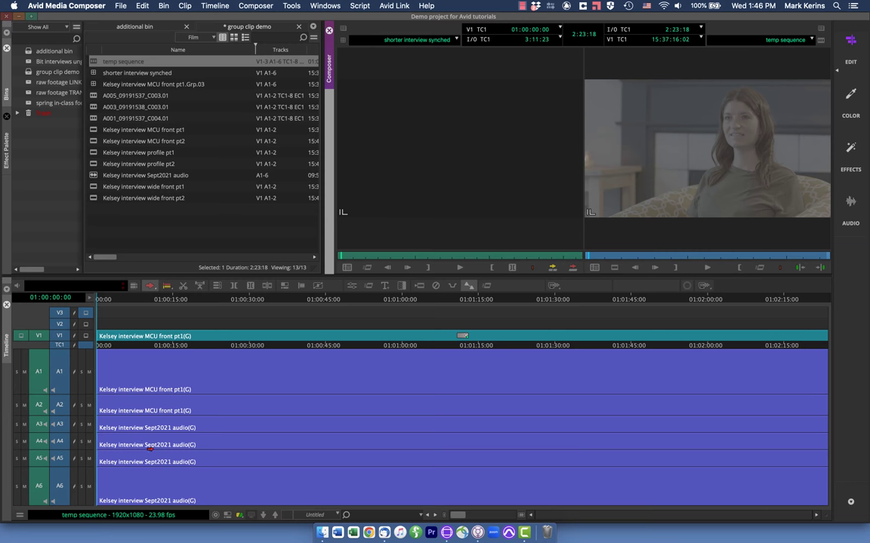
- Switch the group clip on A1 to the wide front pt1 audio and after that to the Sept2021 audio
click(179, 378)
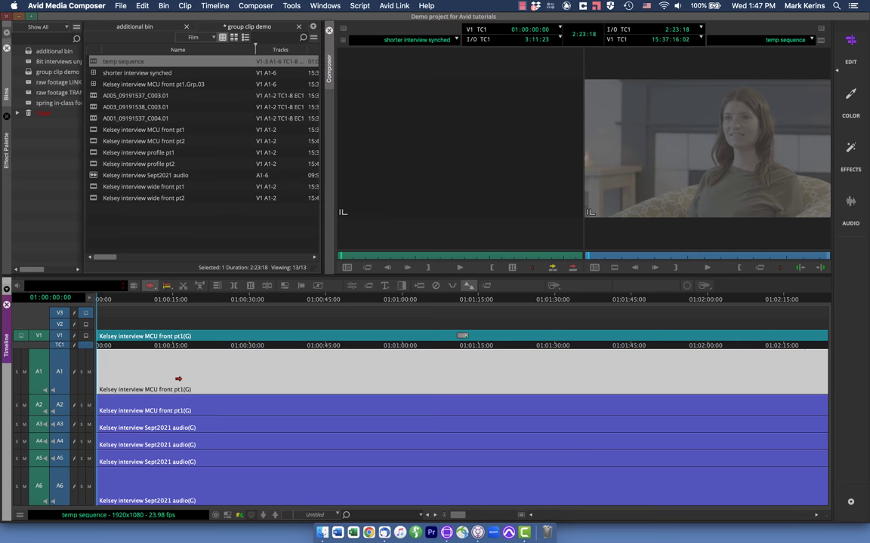
right_click(183, 383)
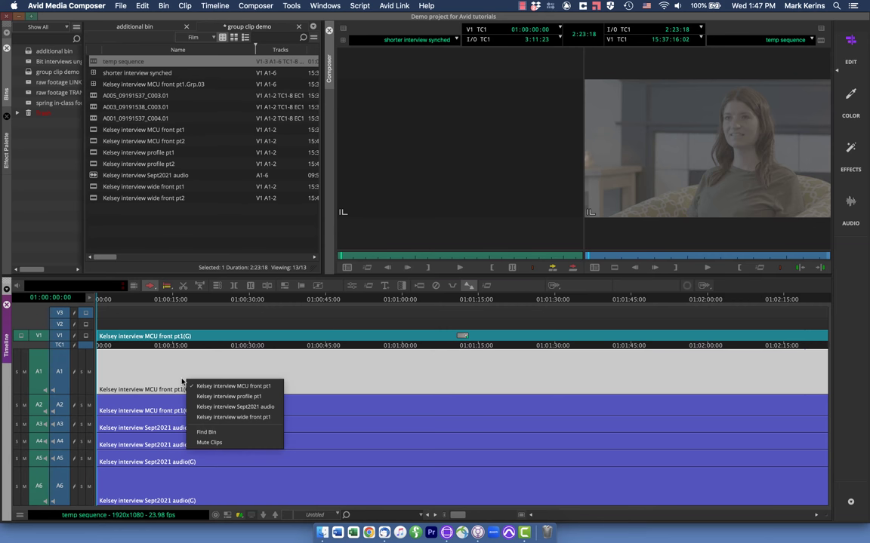
click(224, 416)
click(185, 379)
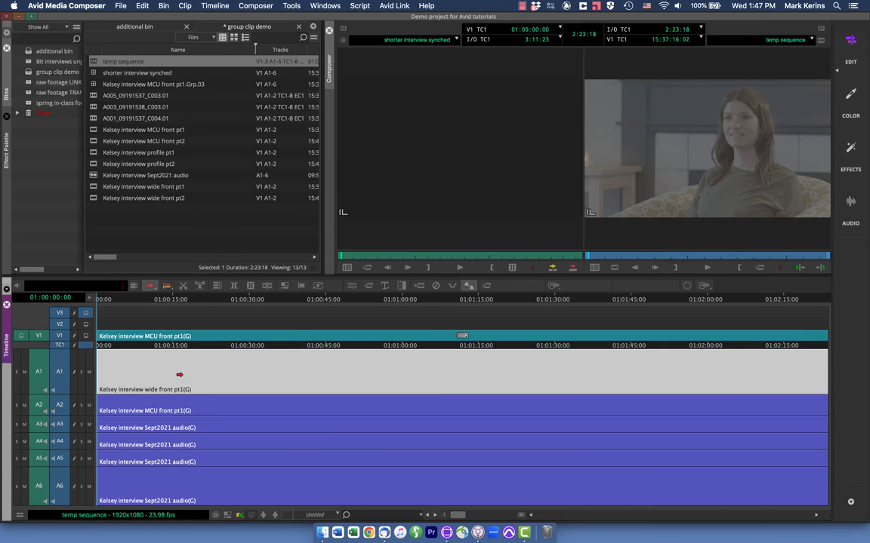
right_click(185, 379)
click(209, 403)
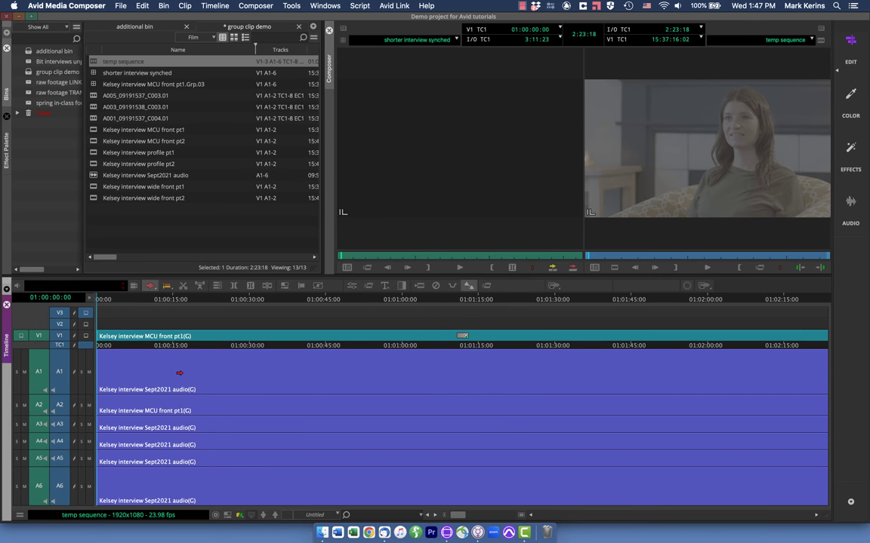
- Switch the group clip on A1 back to the MCU front pt1 audio
click(179, 372)
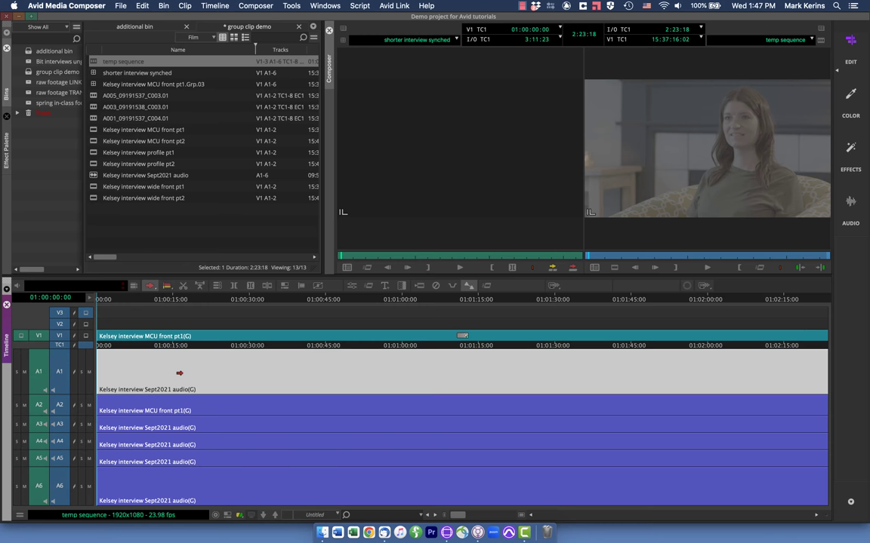
right_click(178, 373)
click(196, 380)
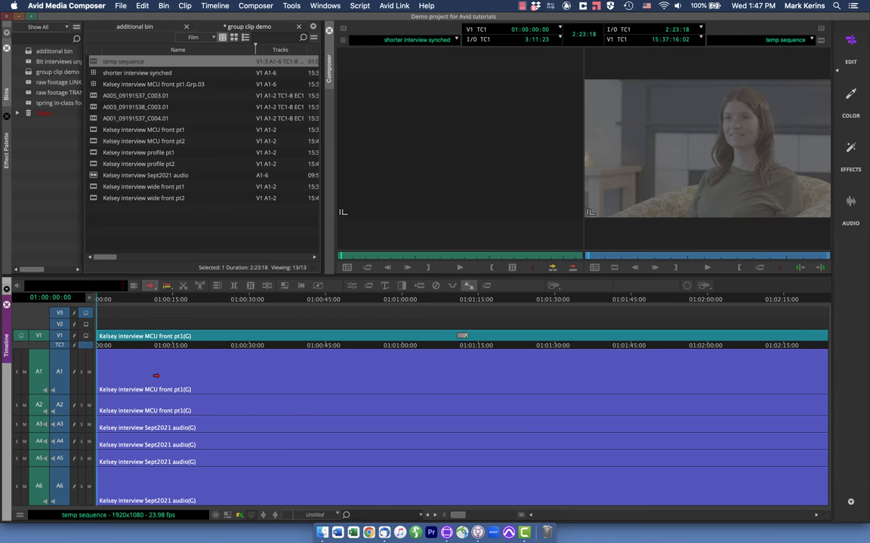
- Examine which audio sources the group clip offers on A1 and on A3, keeping MCU front pt1 on A1
click(155, 375)
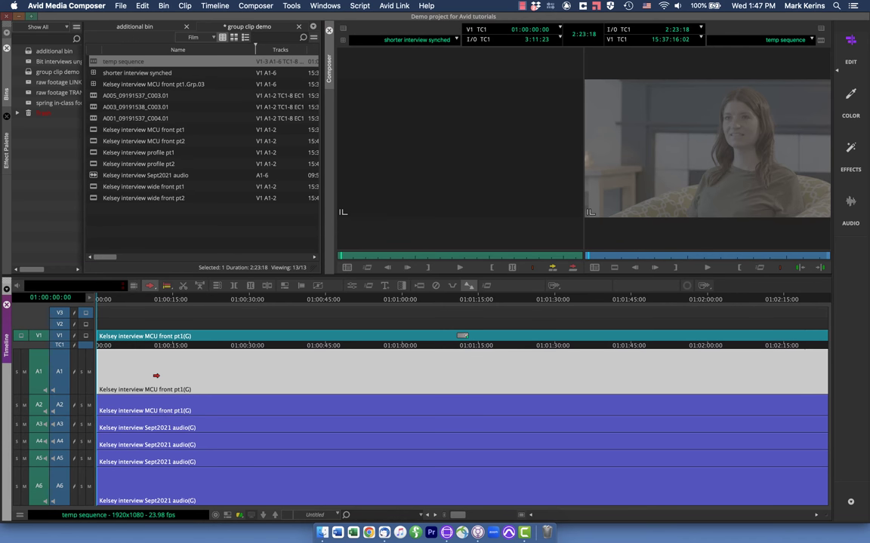
right_click(164, 379)
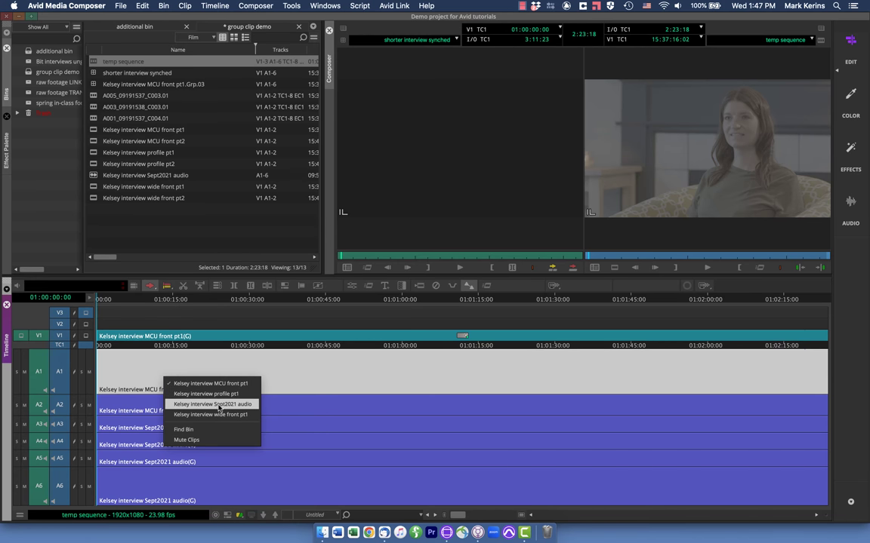
click(129, 373)
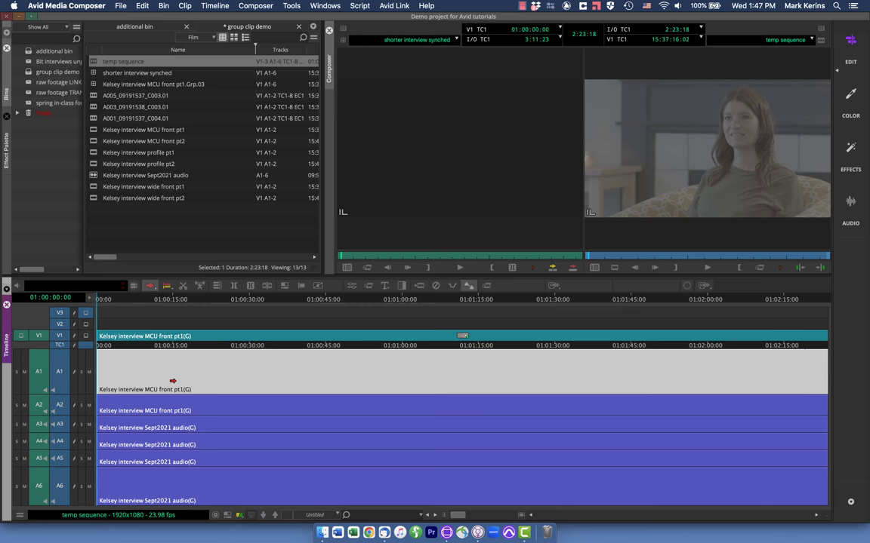
click(182, 428)
right_click(192, 429)
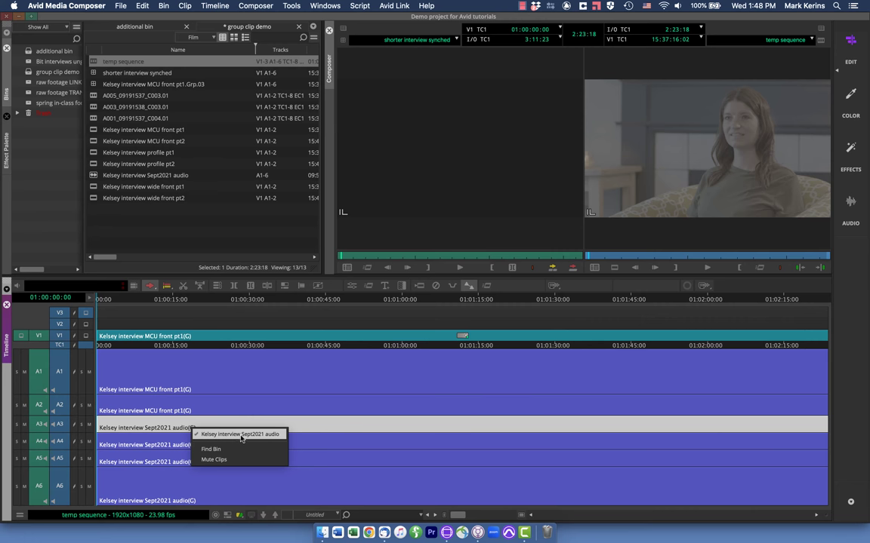
click(39, 426)
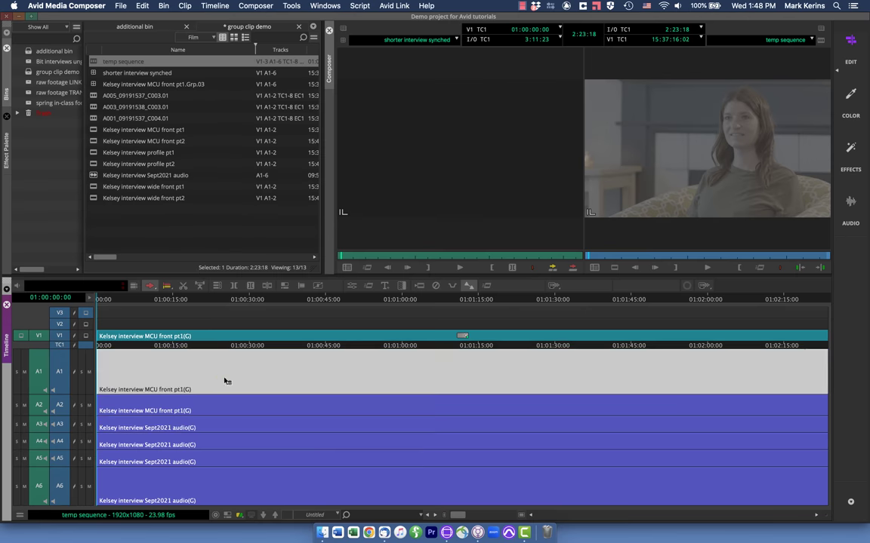
ctrl+shift+click(228, 381)
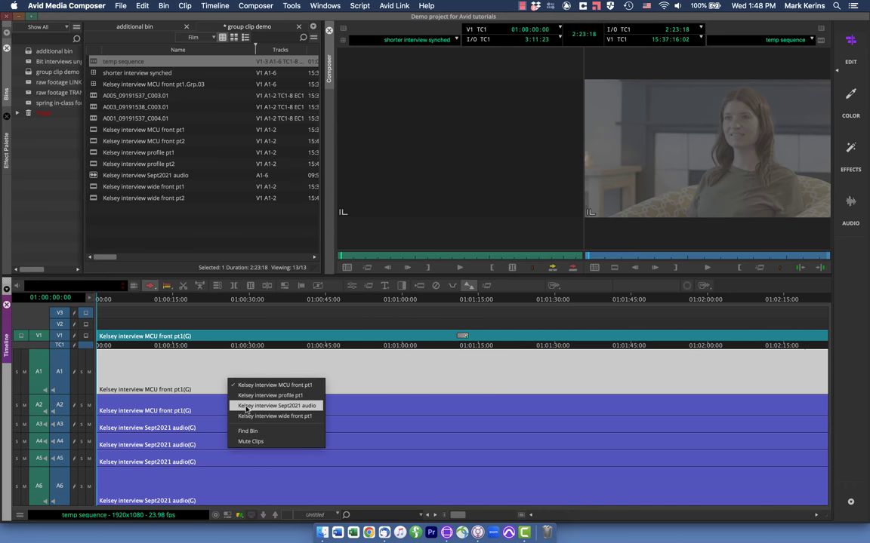
click(257, 385)
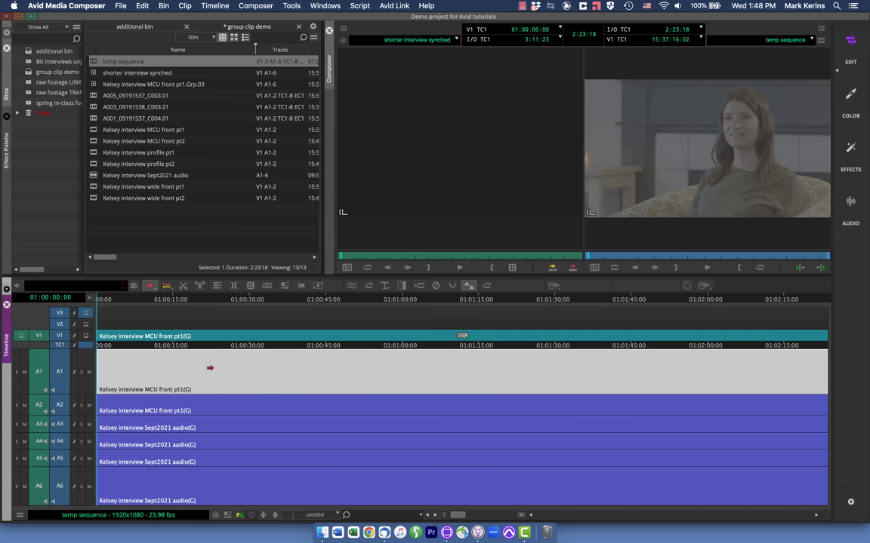
- Check in the bin which tracks the Sept2021 audio clip and the "shorter interview synched" group contain
click(257, 175)
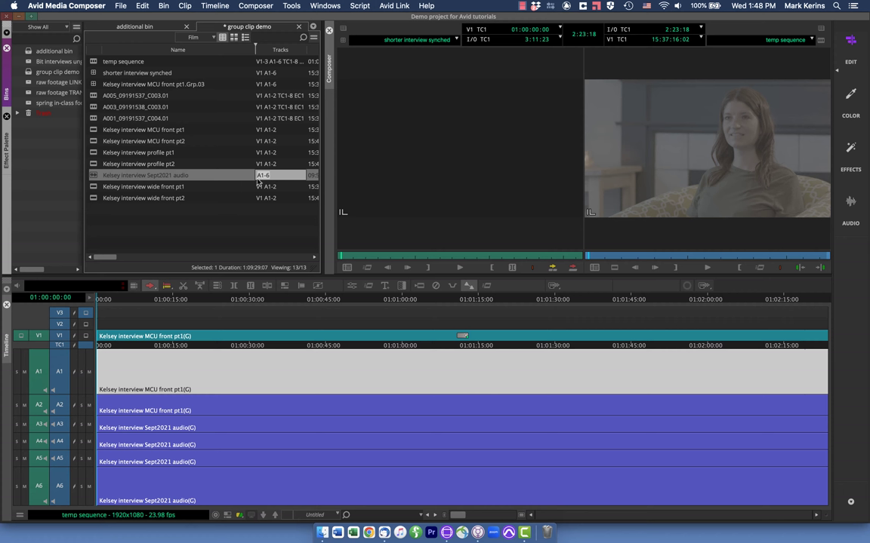
click(95, 177)
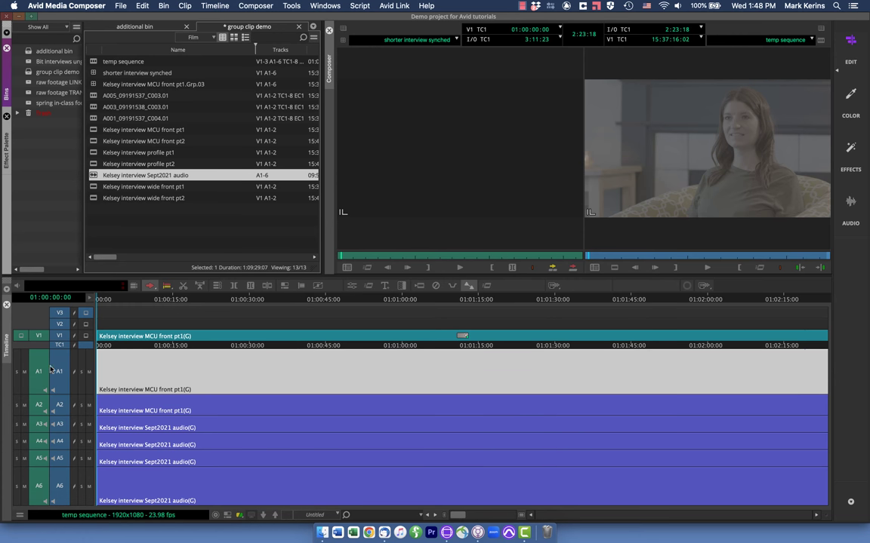
click(90, 73)
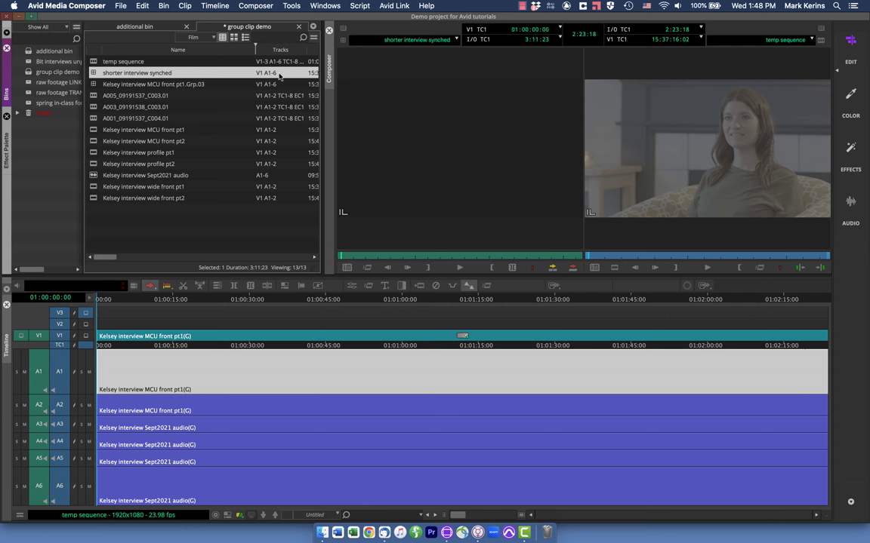
- Create a group from the profile pt1, wide front pt1 and MCU front pt1 interview clips
click(98, 152)
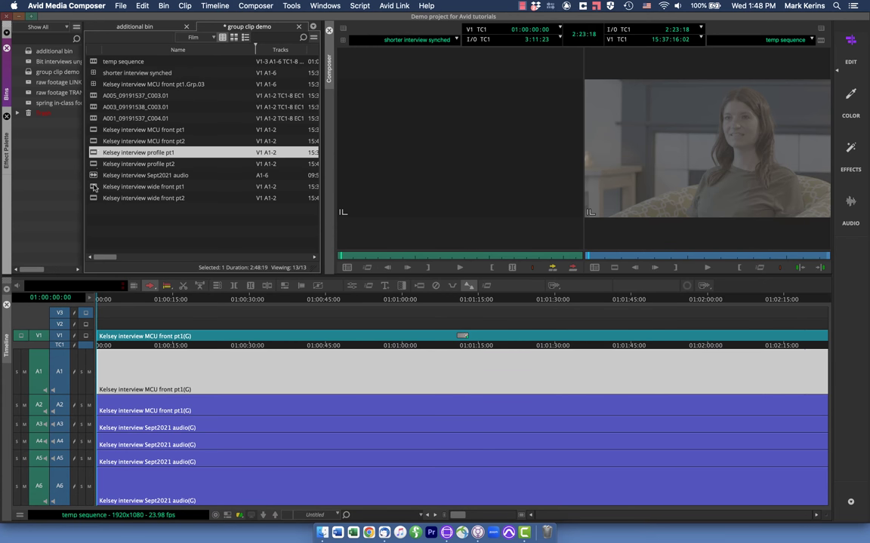
shift+click(94, 187)
shift+click(93, 130)
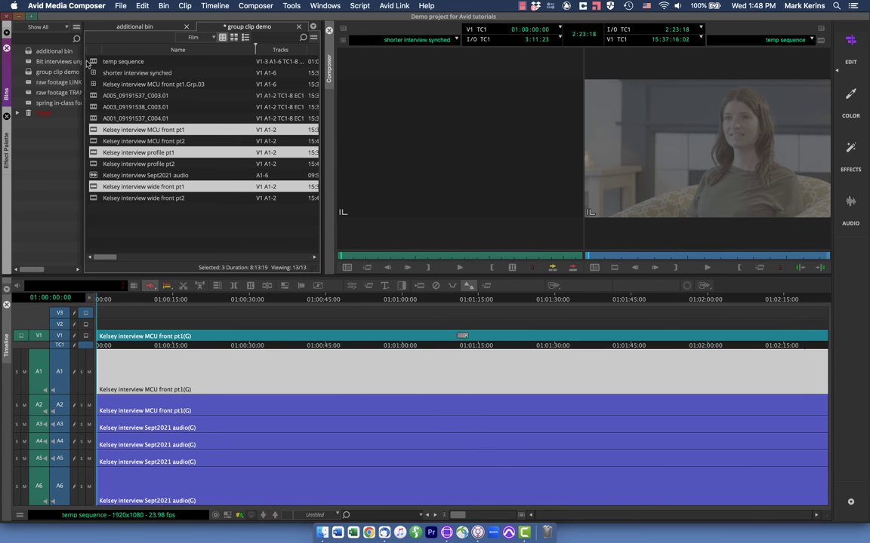
right_click(85, 117)
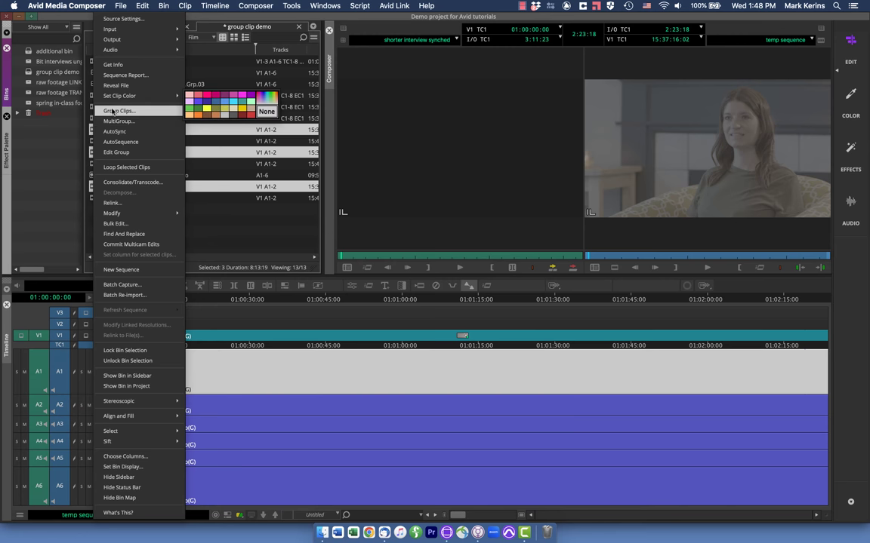
click(114, 111)
key(Return)
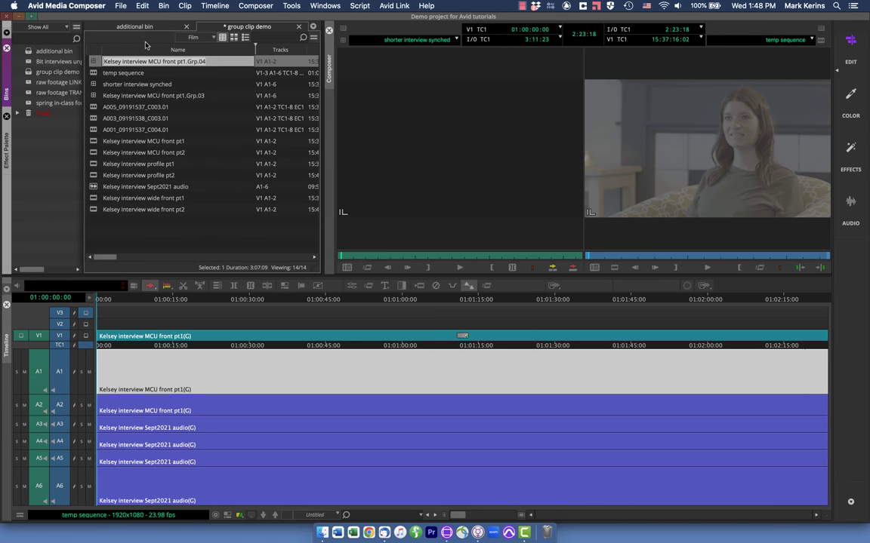
- Rename the new camera group clip as "grouped cameras only"
text(group)
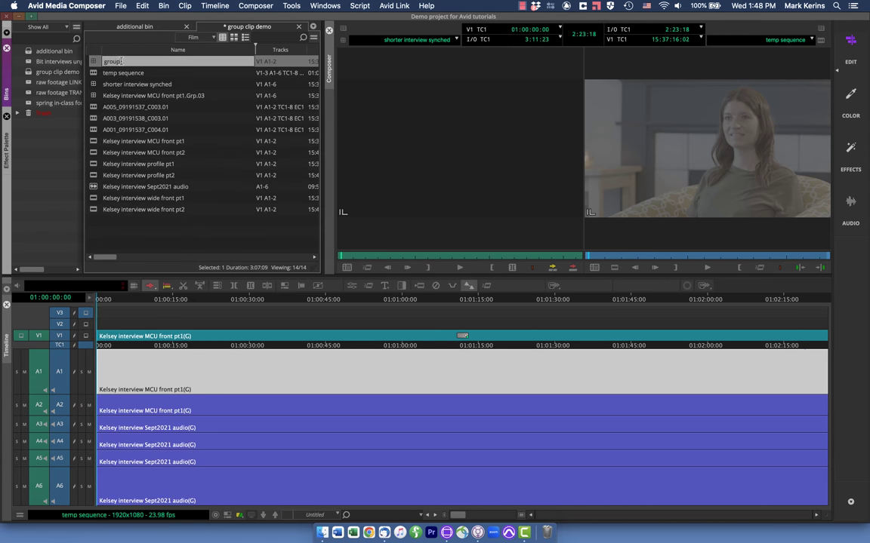
text(ed cameras only)
key(Return)
- Compare the tracks of the "grouped cameras only" and "shorter interview synched" groups, and the audio sources offered on A1 and A3
click(273, 62)
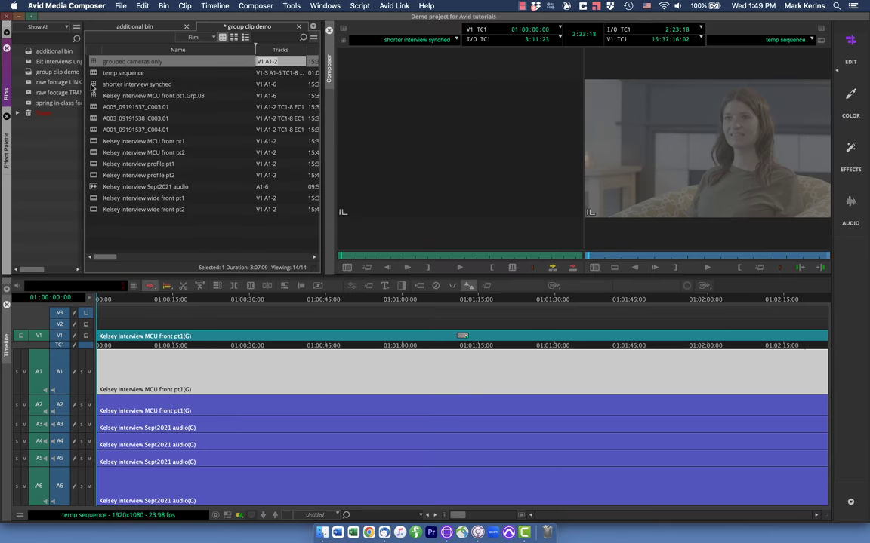
click(92, 85)
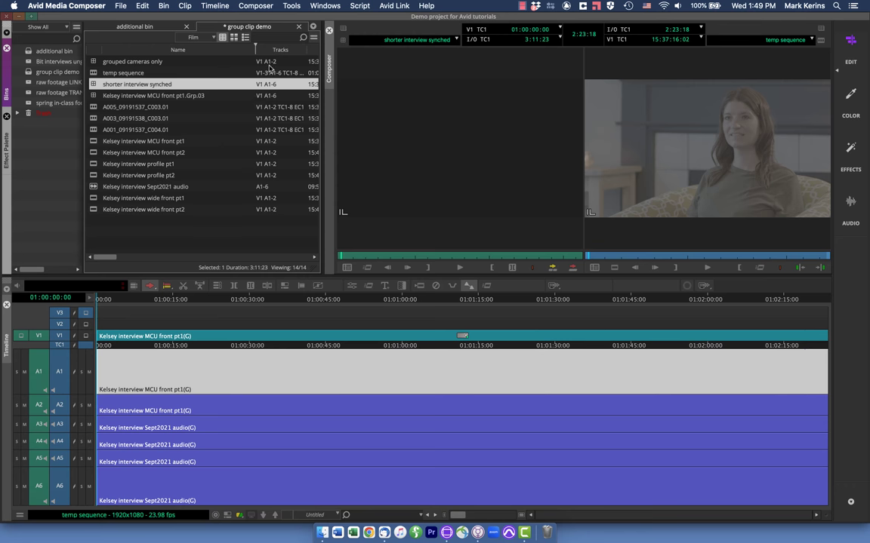
click(207, 428)
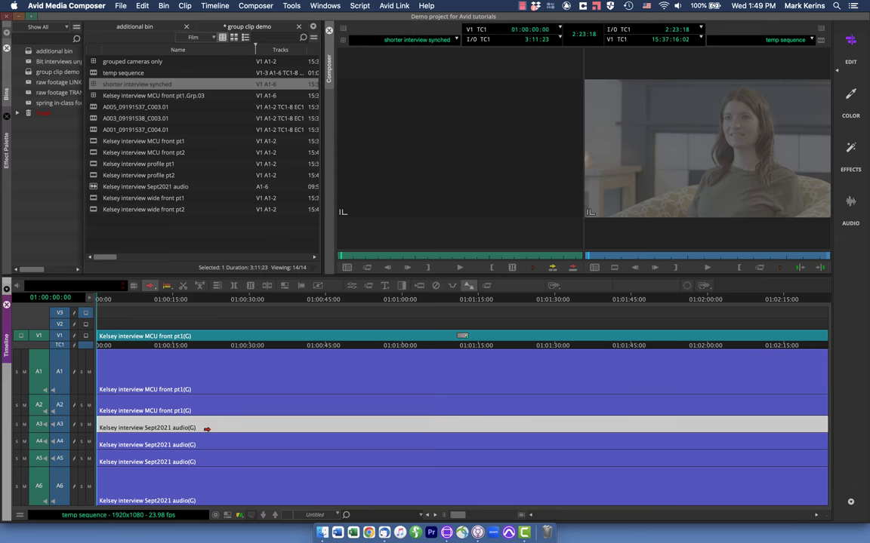
click(188, 382)
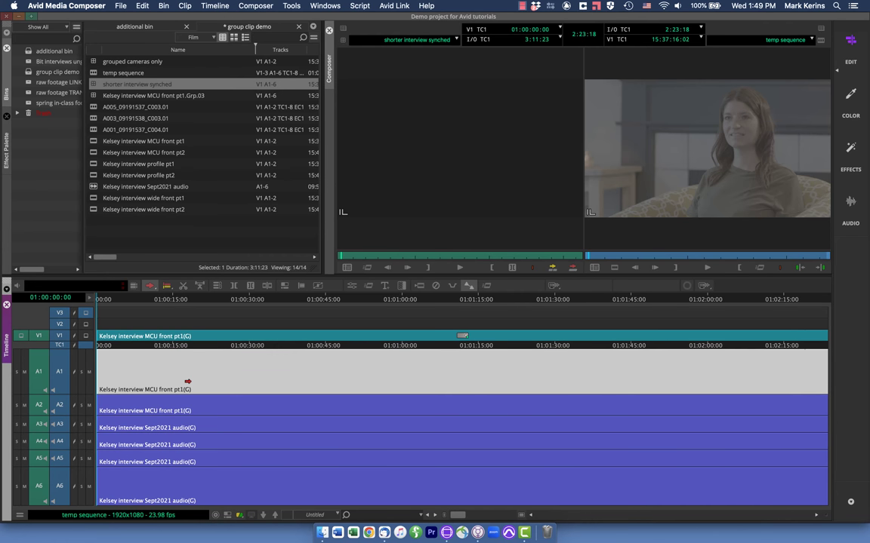
right_click(136, 381)
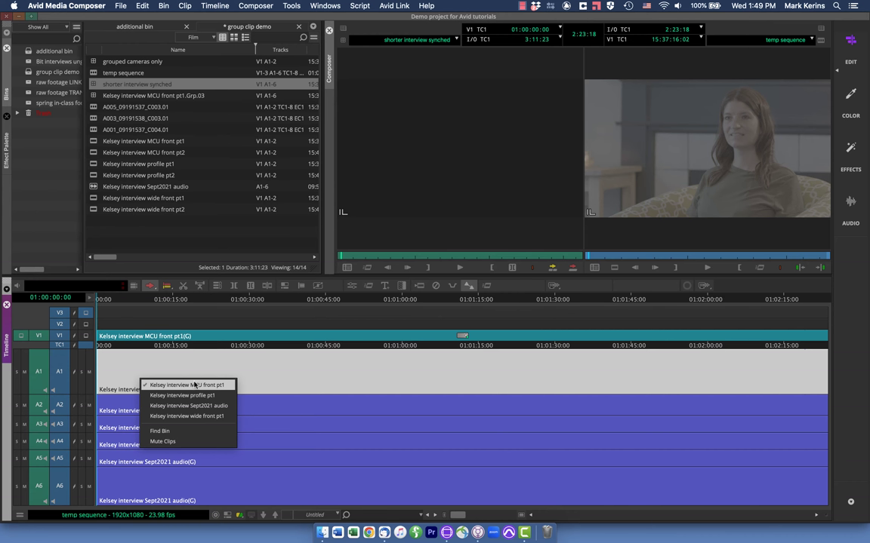
click(186, 416)
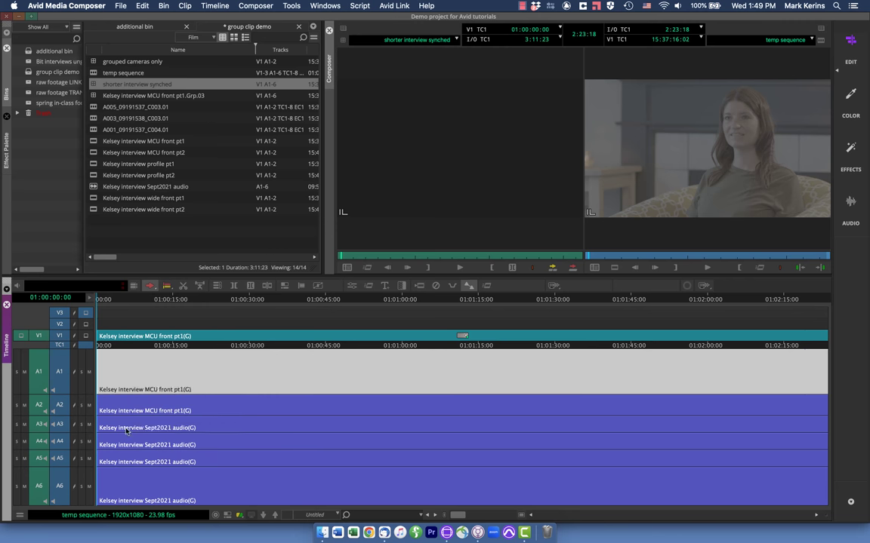
ctrl+shift+click(124, 428)
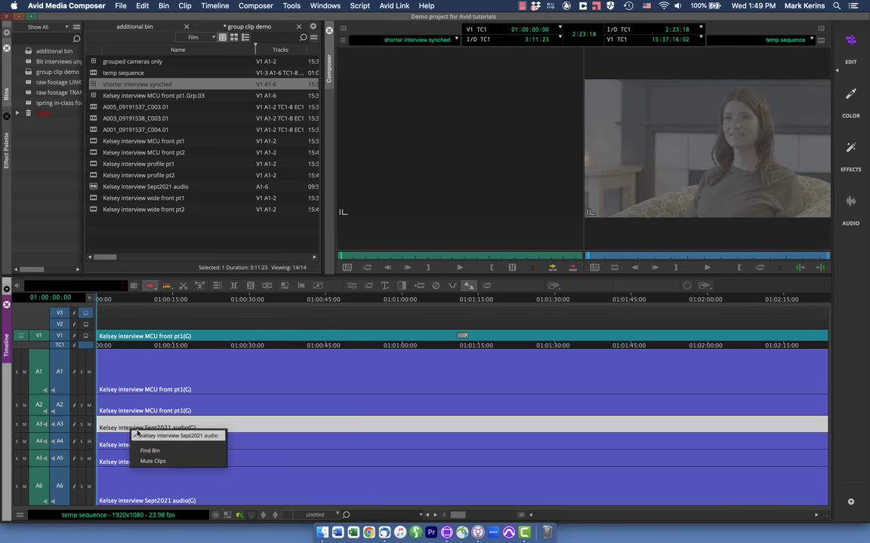
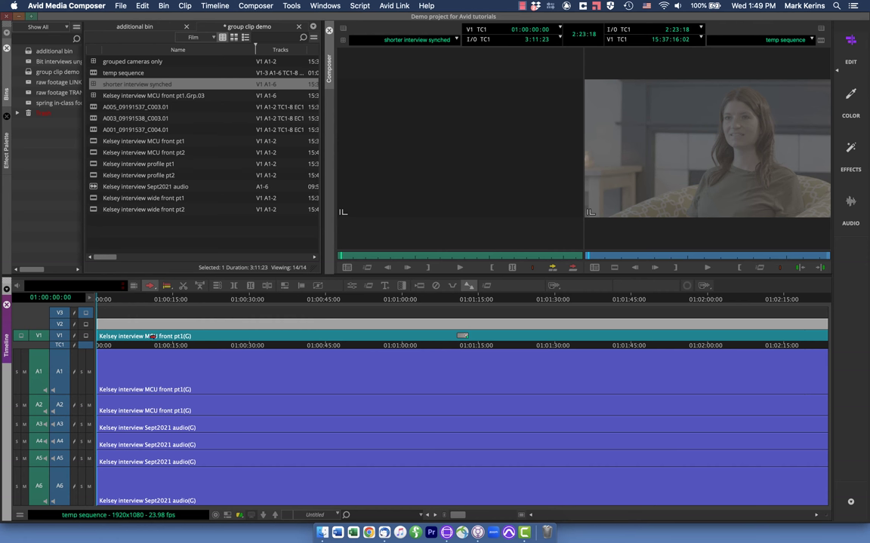
- Switch the group clip on A1 to the profile pt1 audio
ctrl+shift+click(156, 378)
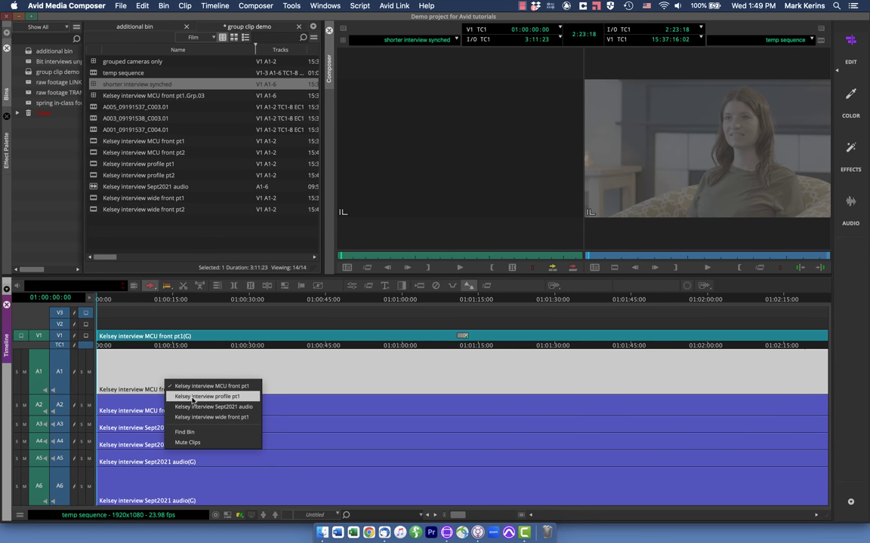
click(185, 396)
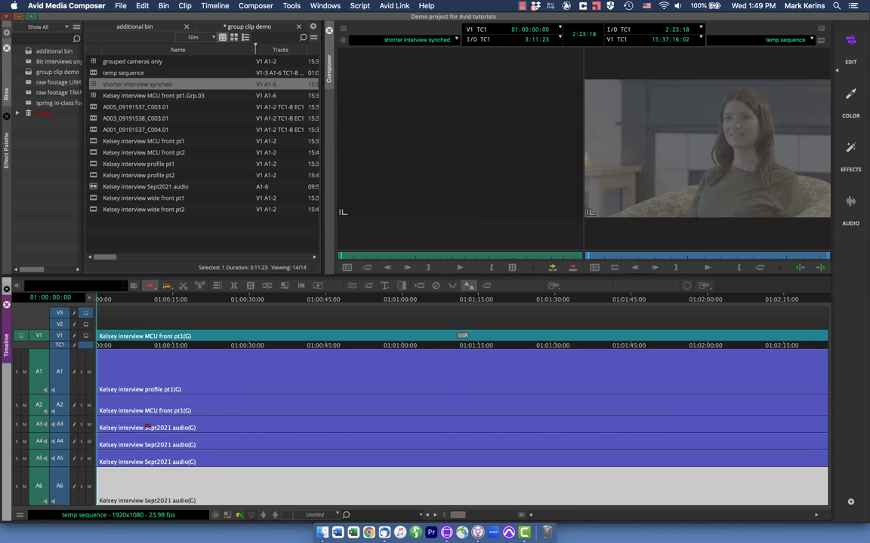
- Show the audio waveforms at the start of the sequence and compare the Sept2021 audio on A3 through A6
click(148, 428)
key(h)
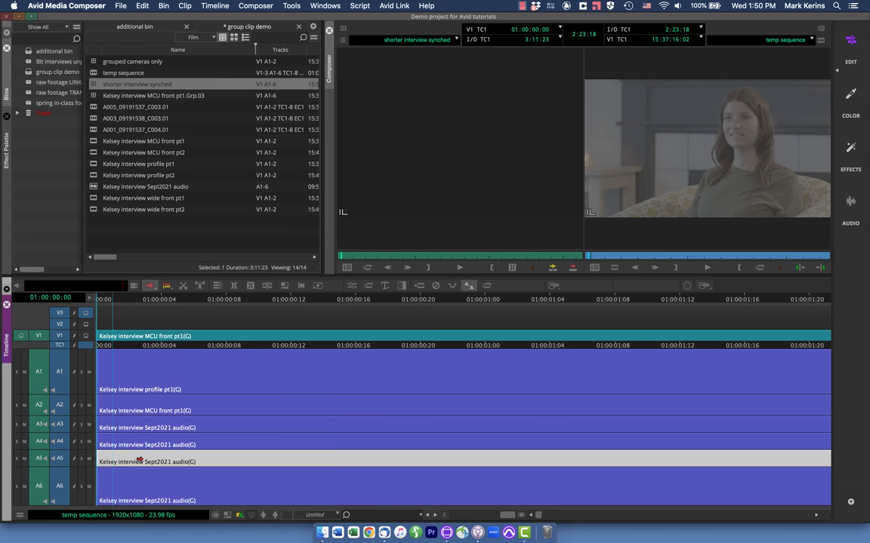
key(super+bracketleft)
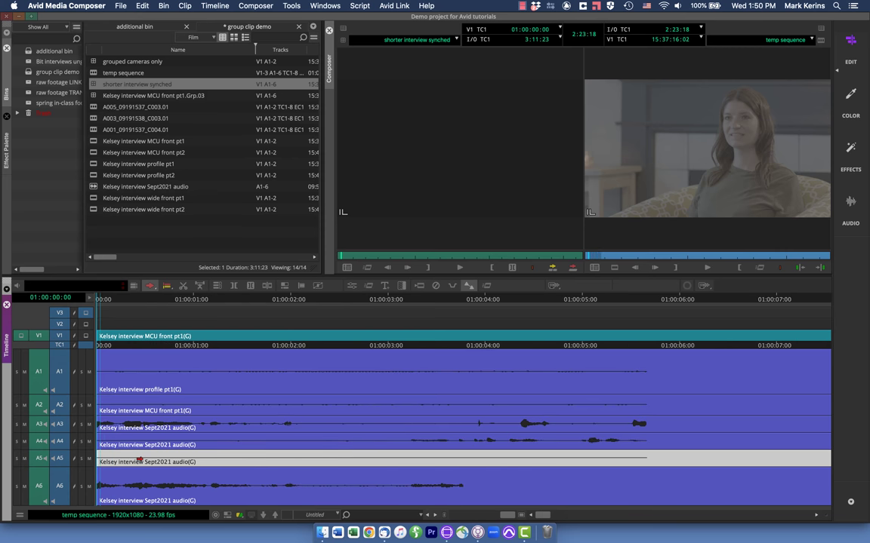
key(super+bracketleft)
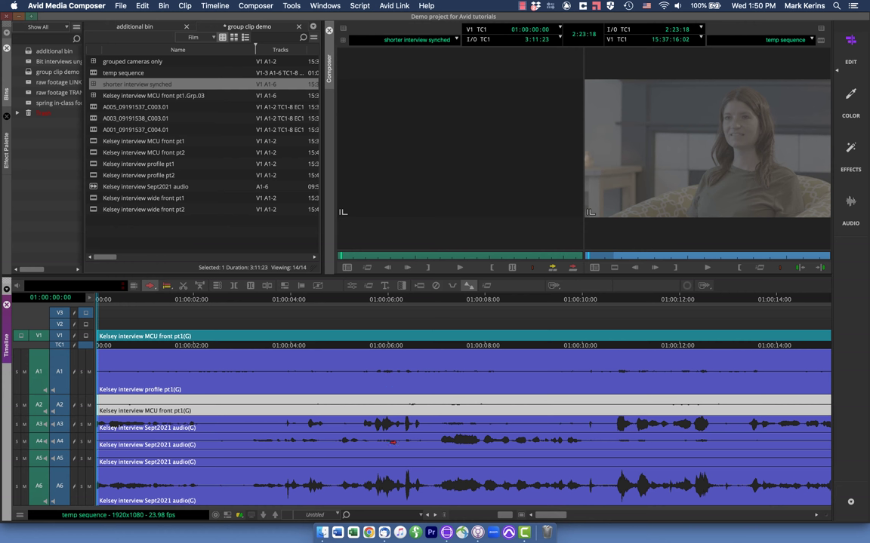
click(390, 431)
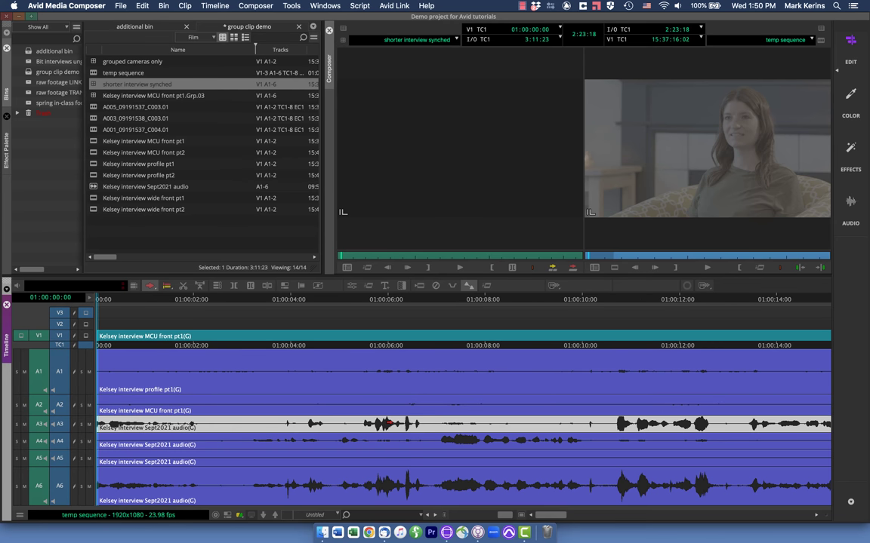
click(386, 443)
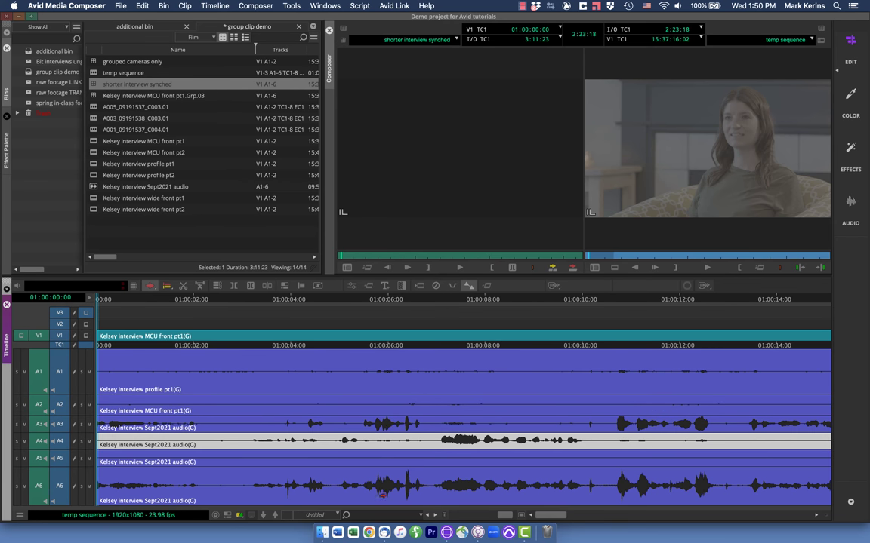
click(383, 495)
click(383, 458)
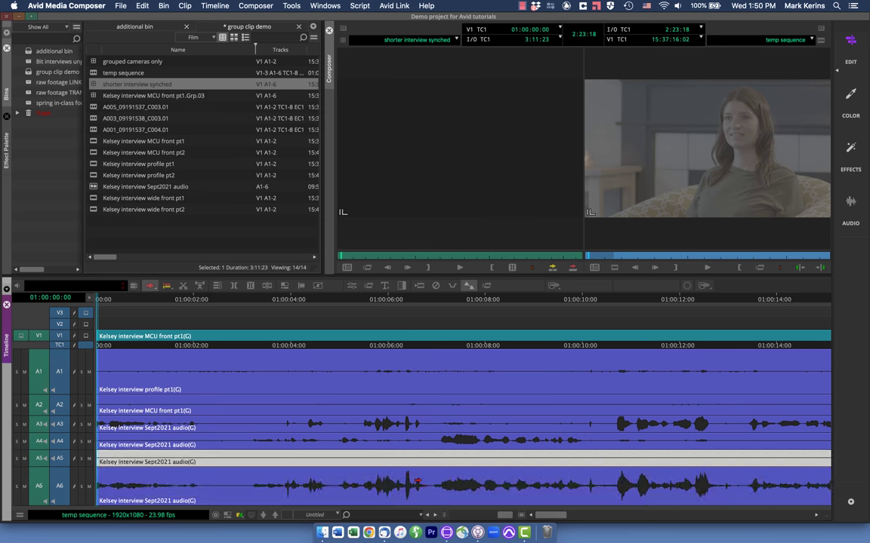
- Switch the group clip on A1 and A2 to the Sept2021 audio
click(397, 375)
right_click(399, 376)
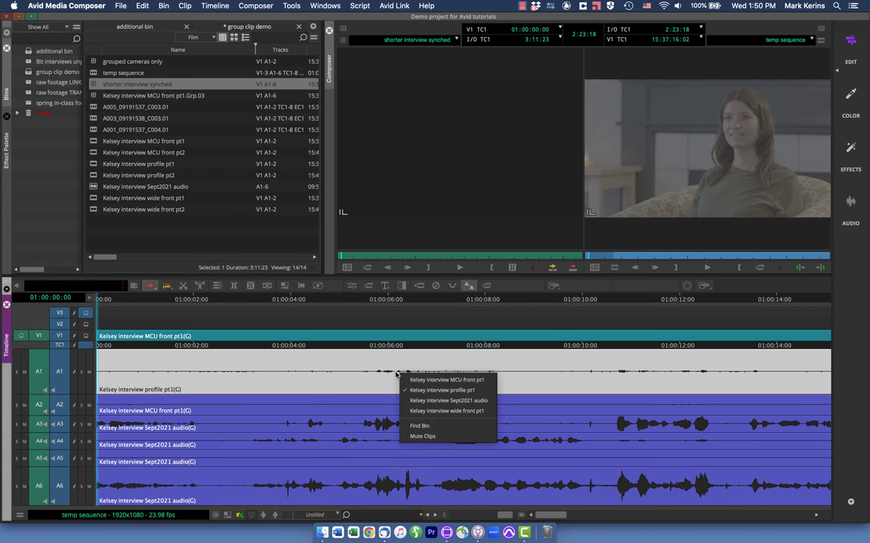
click(412, 401)
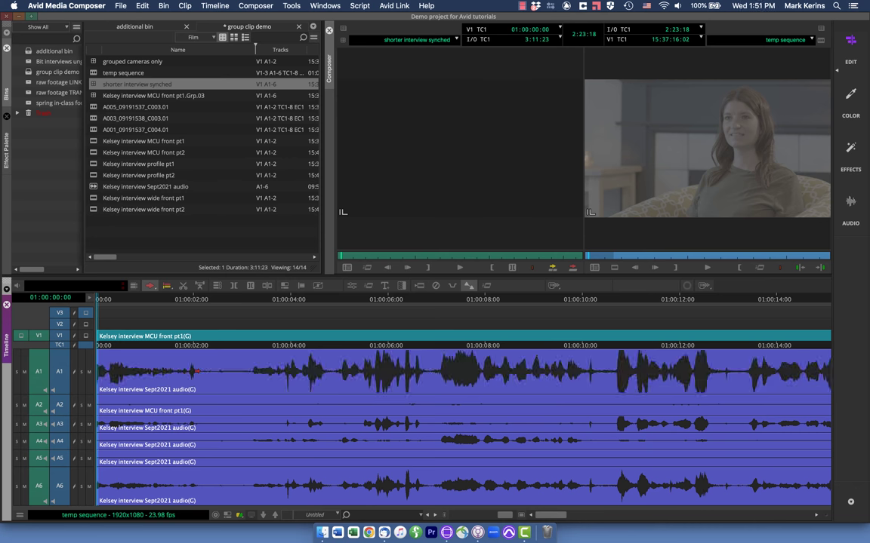
click(388, 405)
right_click(389, 405)
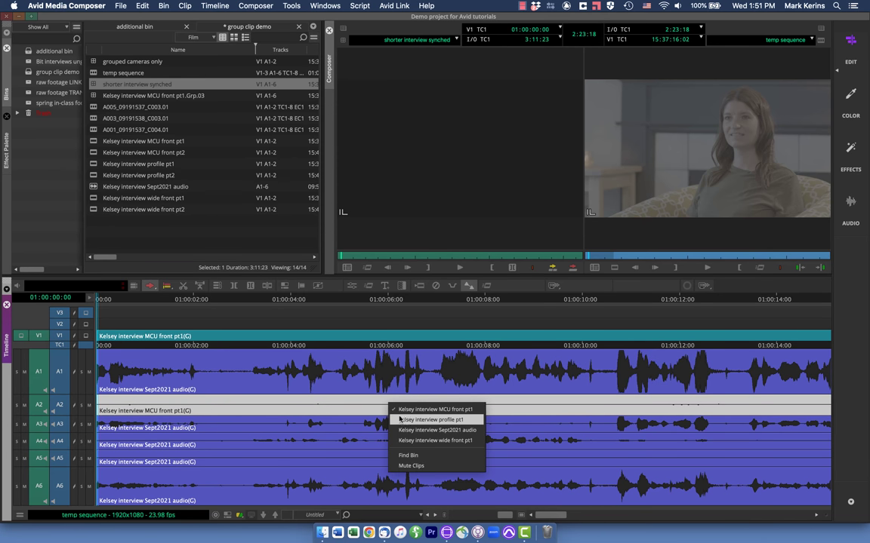
click(407, 431)
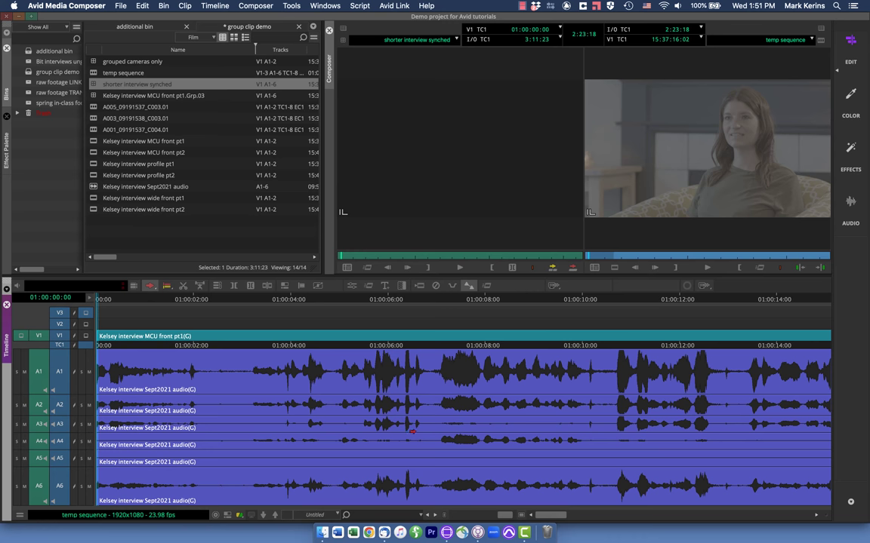
- Compare the A1 and A2 waveforms, and return both tracks of the group clip to the MCU front pt1 audio
click(462, 392)
click(461, 404)
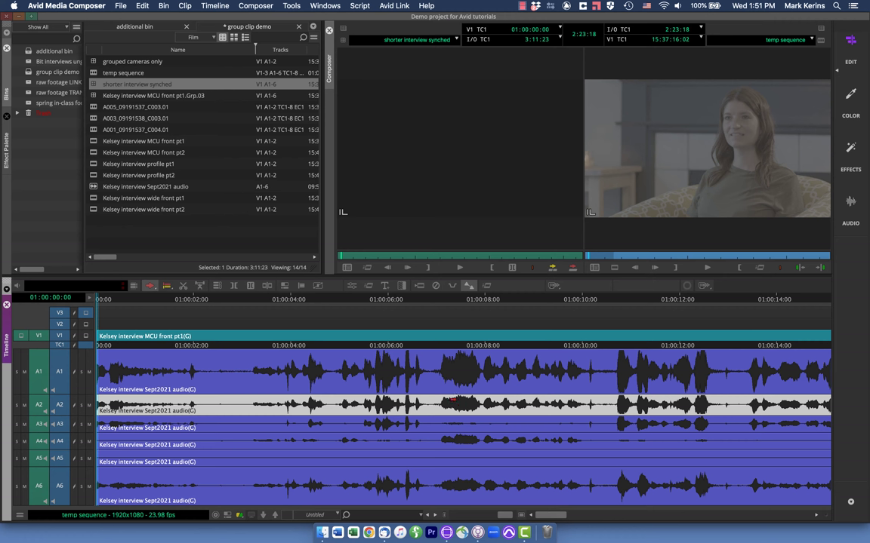
click(462, 384)
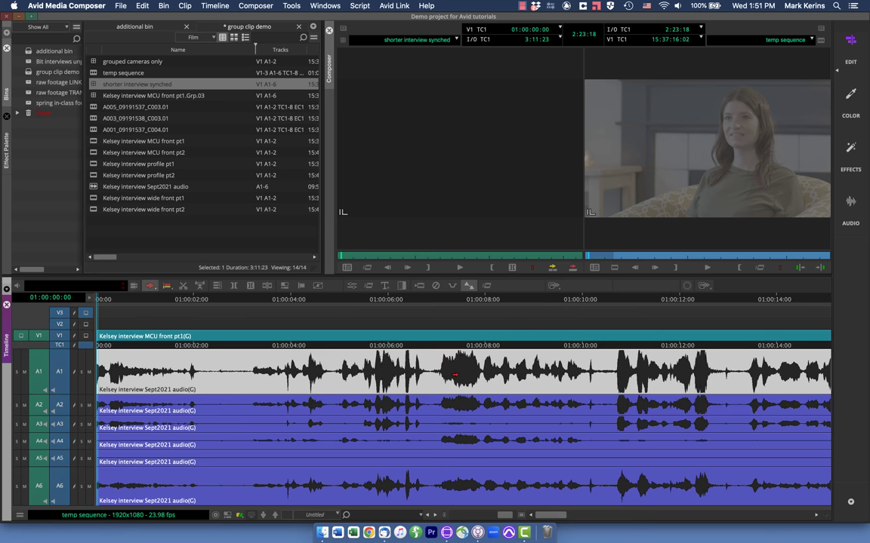
ctrl+shift+click(464, 381)
click(470, 393)
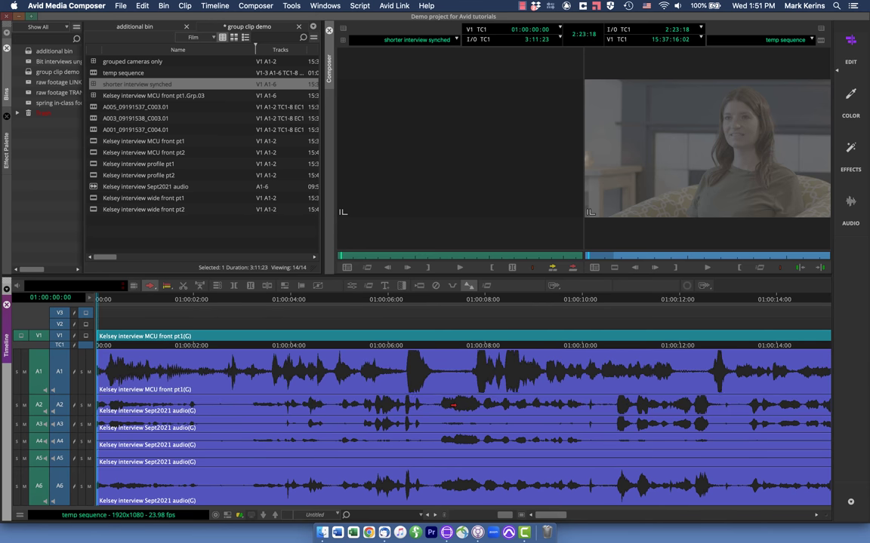
ctrl+shift+click(457, 407)
click(475, 413)
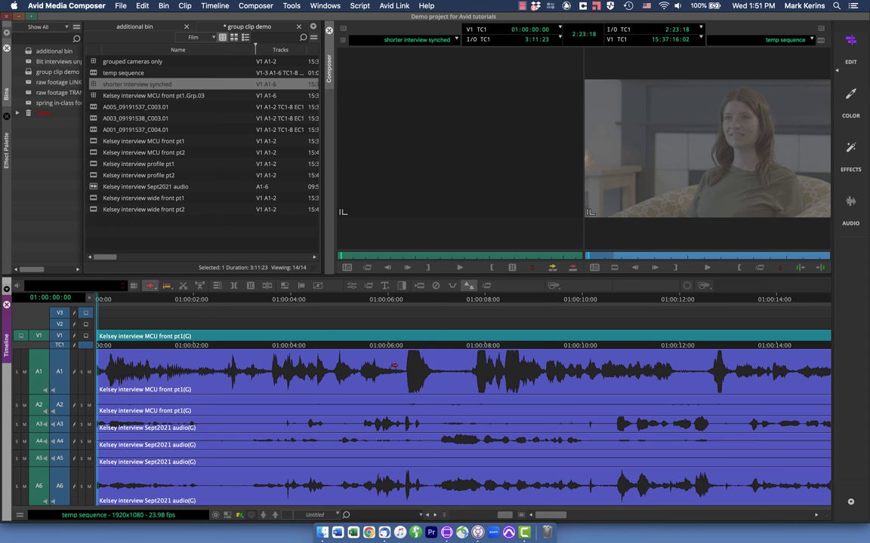
- Hide the audio waveforms in the timeline
click(373, 368)
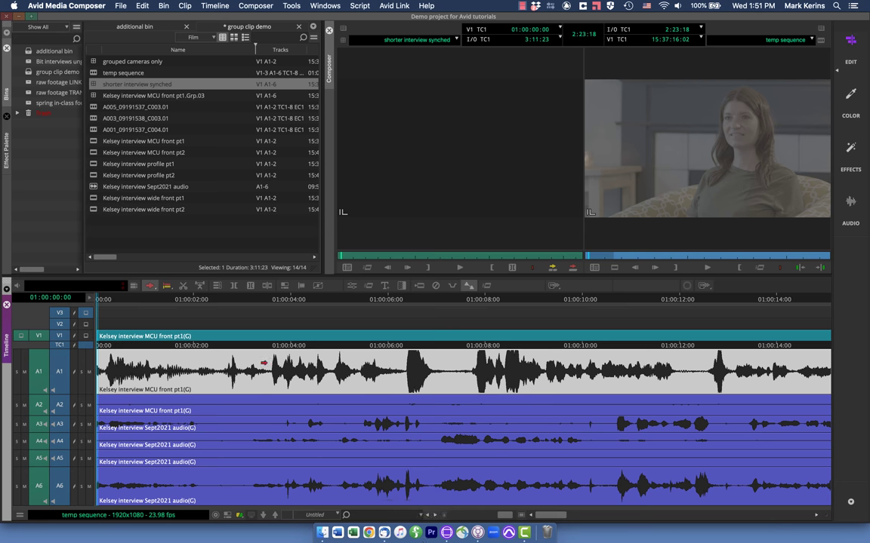
key(super+alt+w)
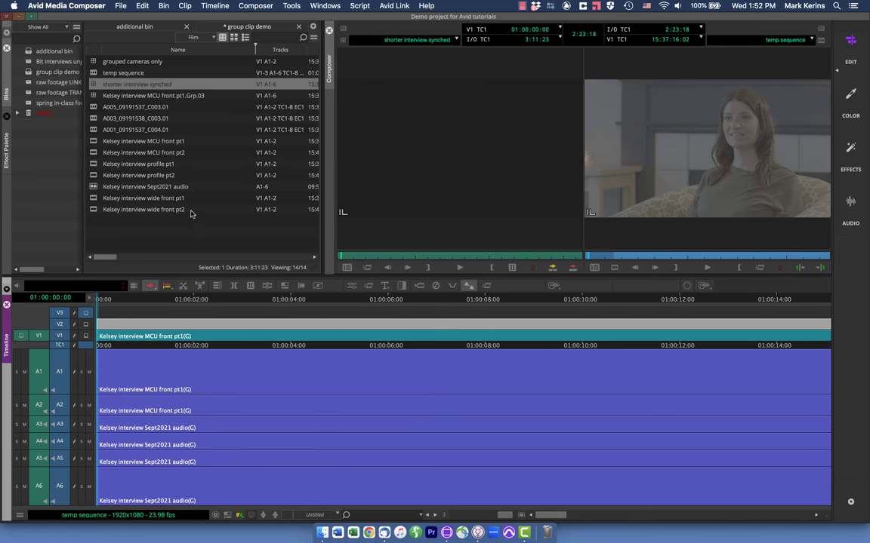
- Compare the tracks of the Sept2021 audio and MCU front pt1 clips in the bin with the group clip's A1 and A2 audio
click(95, 186)
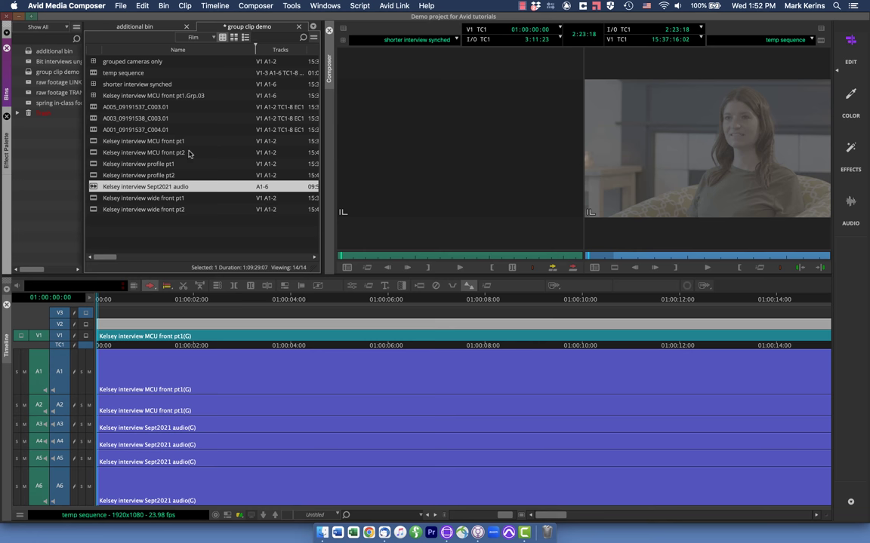
click(93, 141)
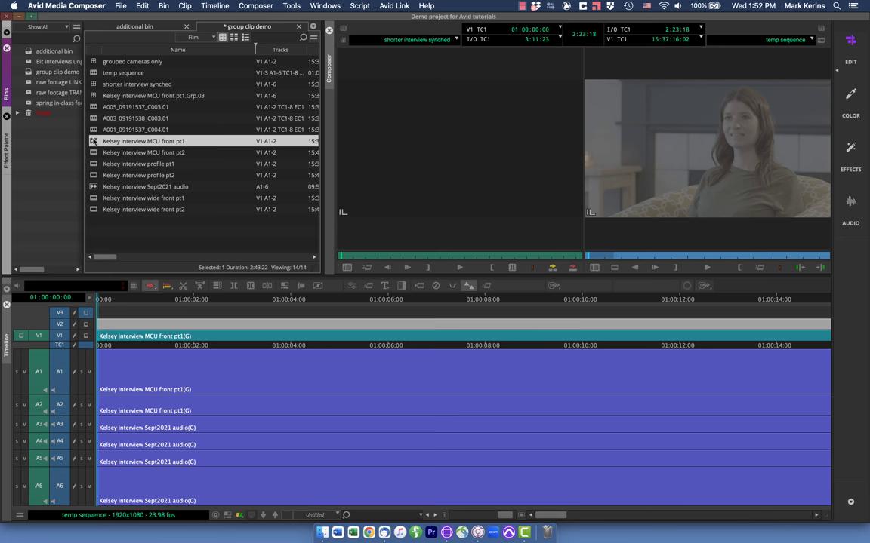
click(92, 186)
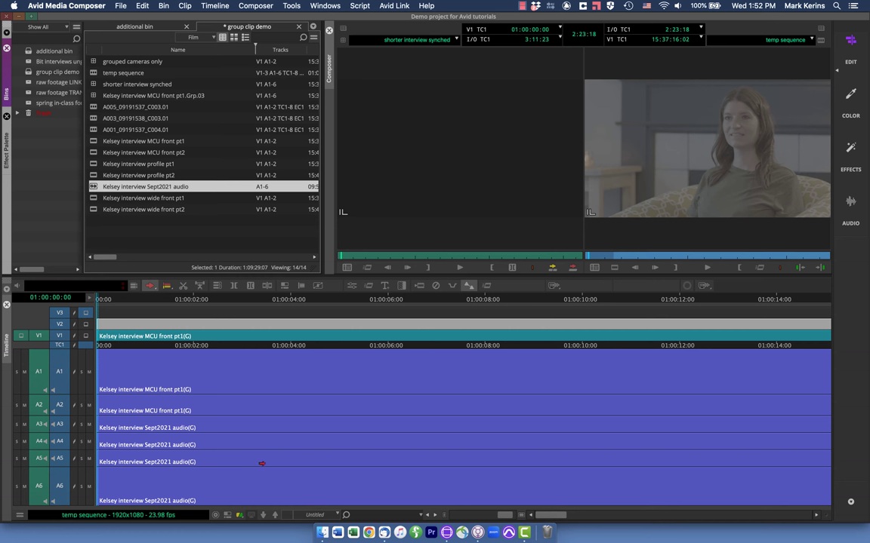
click(129, 378)
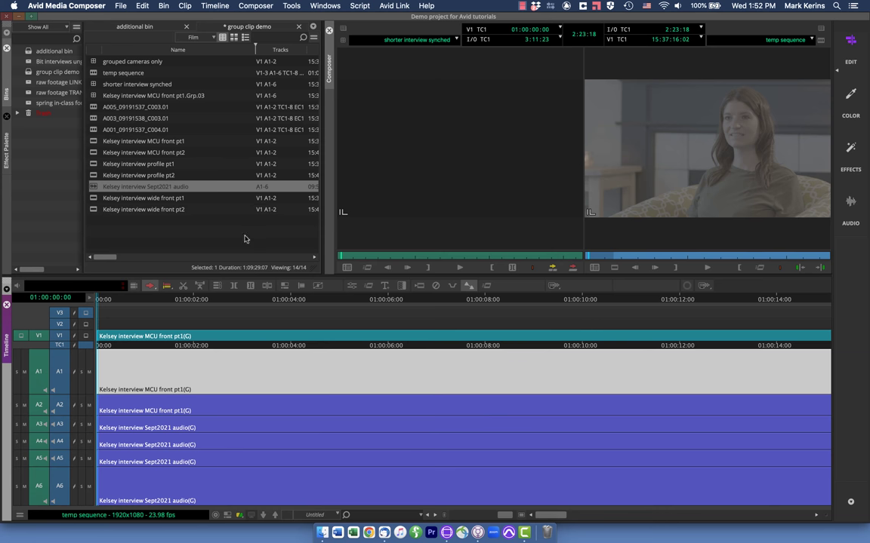
click(240, 313)
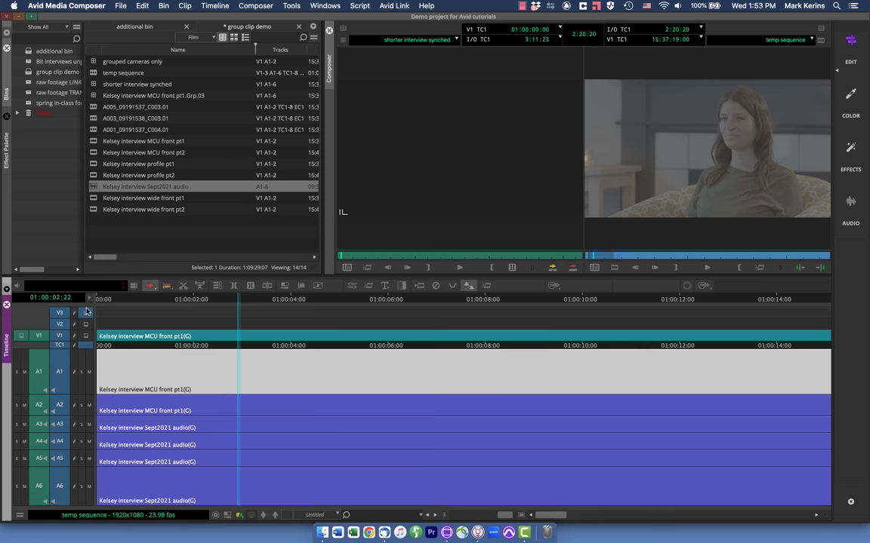
click(29, 170)
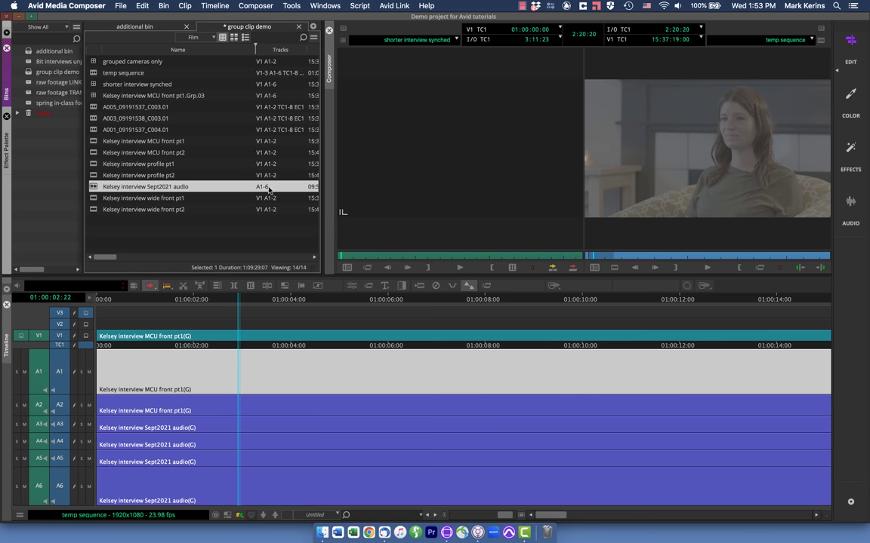
click(134, 381)
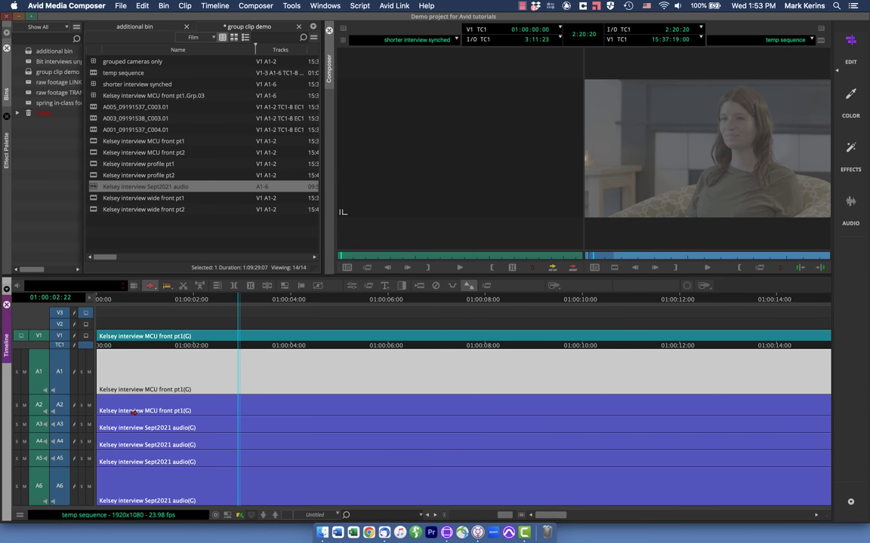
click(134, 406)
click(133, 391)
click(96, 188)
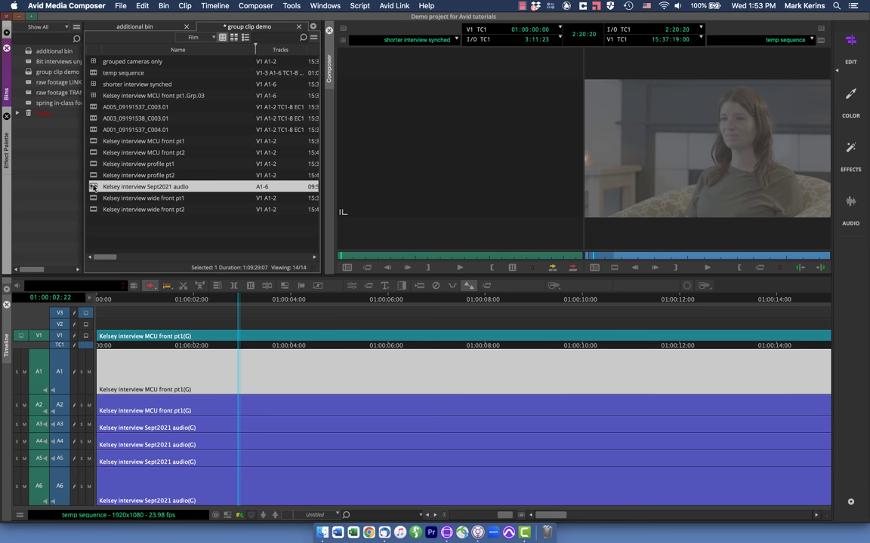
- Load the Sept2021 audio clip as the source and create a sequence named "new audio clip w different tracks"
drag(93, 187, 328, 195)
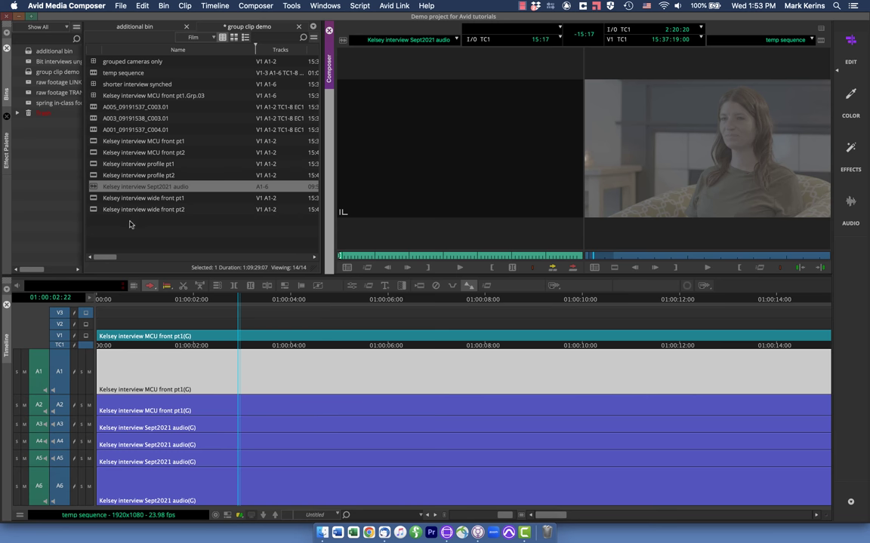
key(super+shift+n)
key(Return)
text(new audio clip w)
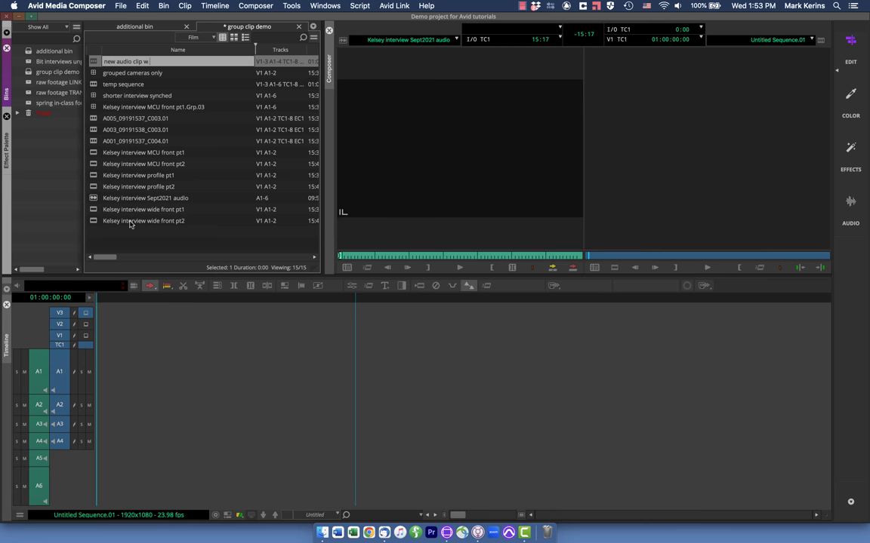
text( different tracks)
key(Return)
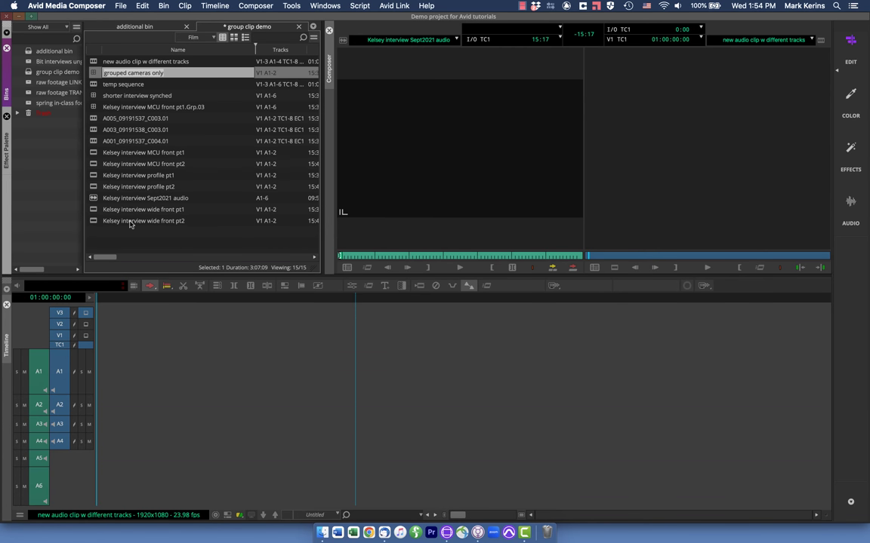
click(92, 62)
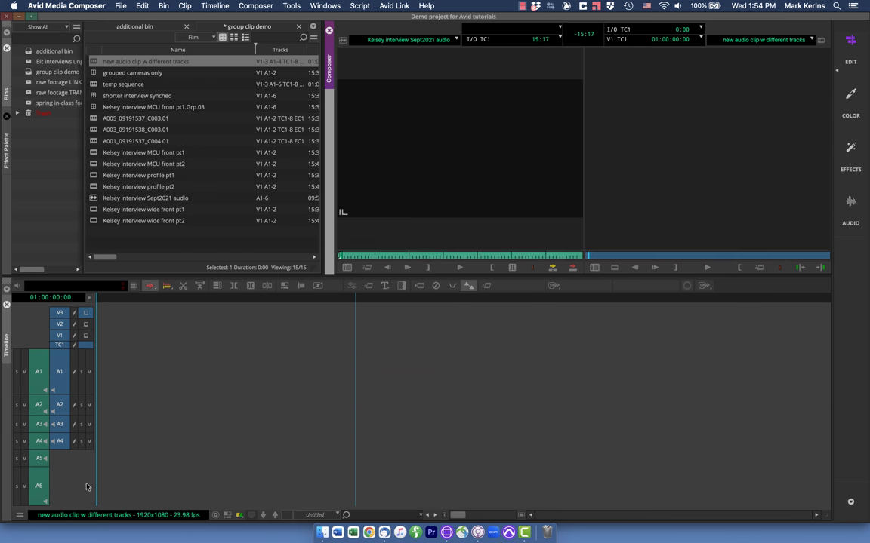
- Add audio tracks A5 and A6 to the sequence and try inserting the Sept2021 audio straight onto A1 to A6
click(65, 460)
key(super+u)
key(super+u)
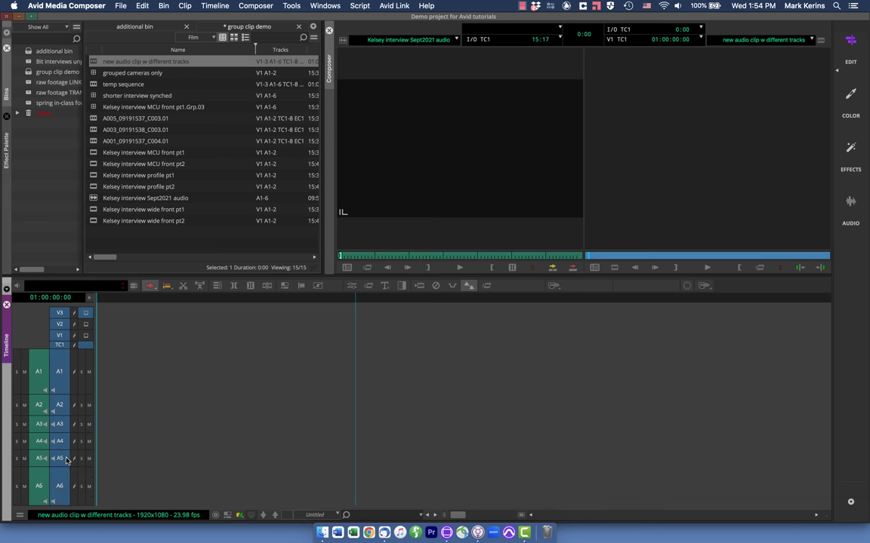
key(v)
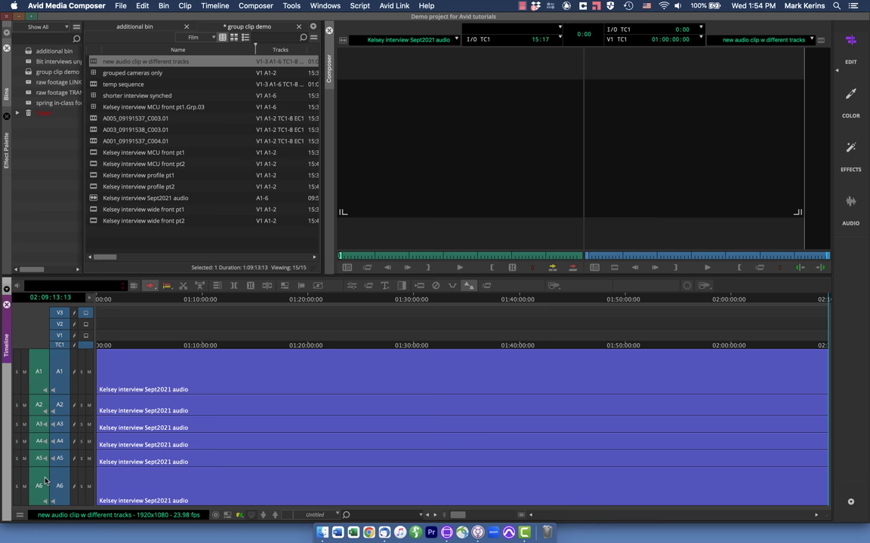
key(super+z)
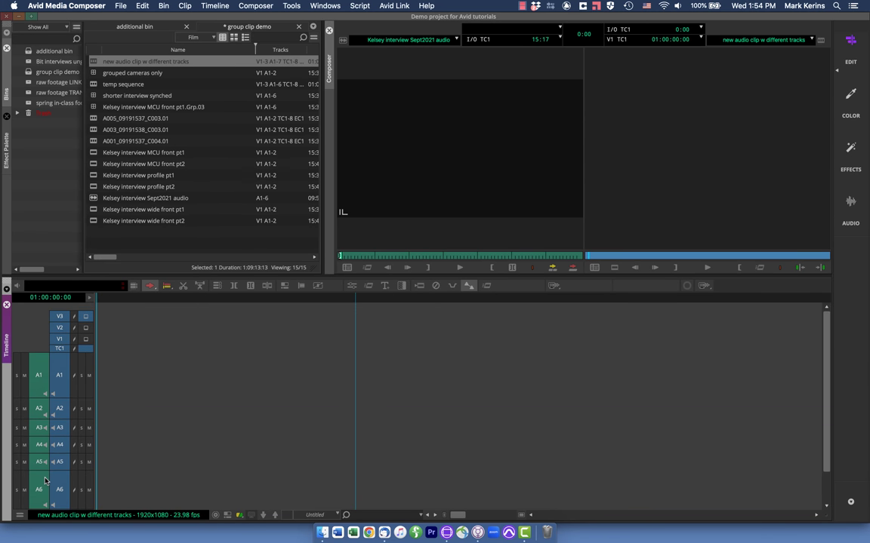
- Extend the sequence to eight audio tracks and patch source tracks A1–A6 to record tracks A3–A8
scroll(42, 453, down, 2)
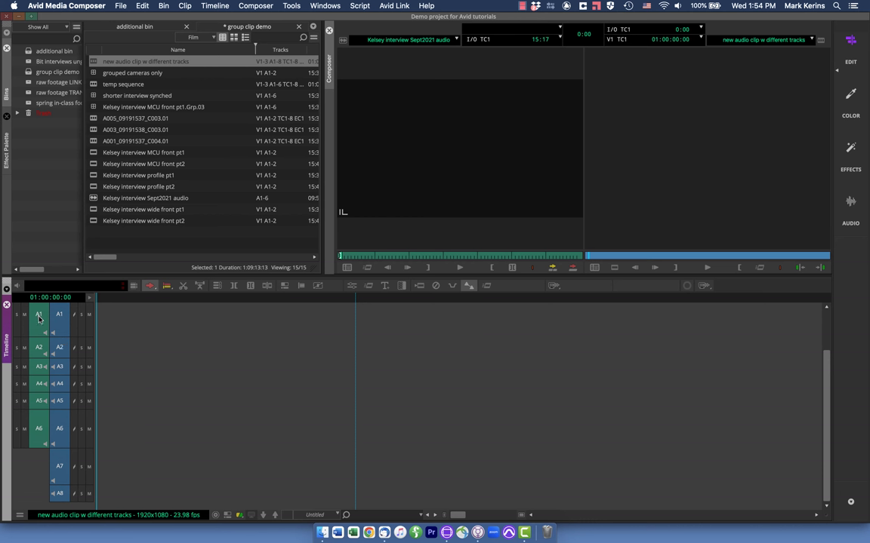
drag(39, 318, 39, 367)
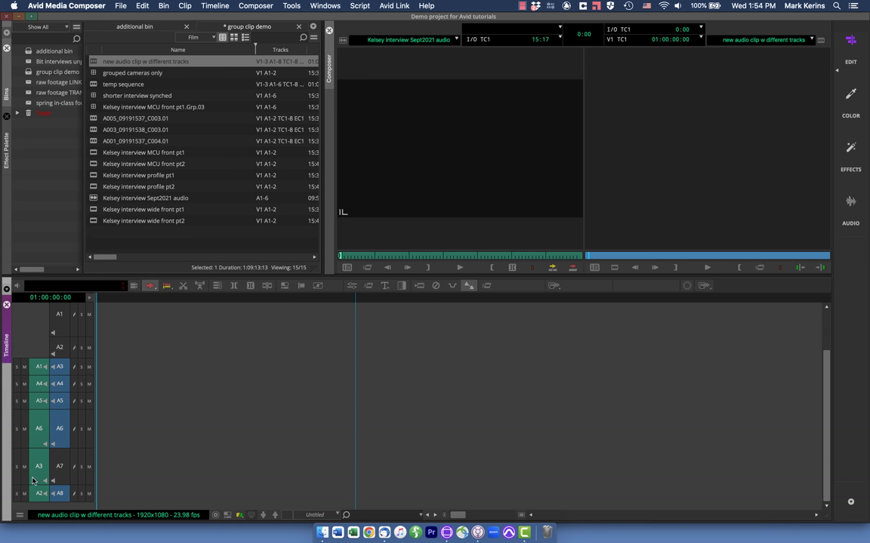
drag(38, 492, 41, 384)
drag(38, 466, 38, 401)
drag(39, 435, 59, 492)
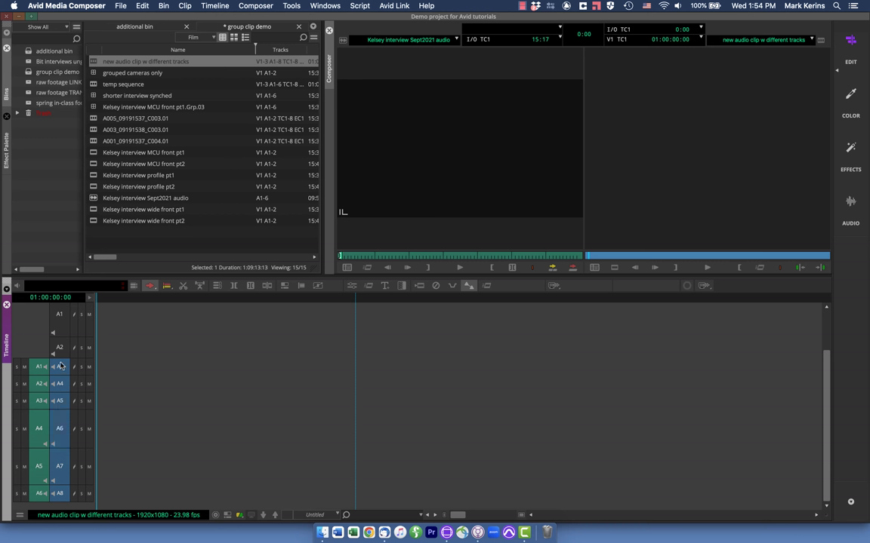
- Splice the Sept2021 audio into the sequence on tracks A3 to A8, leaving A1 and A2 empty
click(54, 431)
key(v)
key(super+bracketleft)
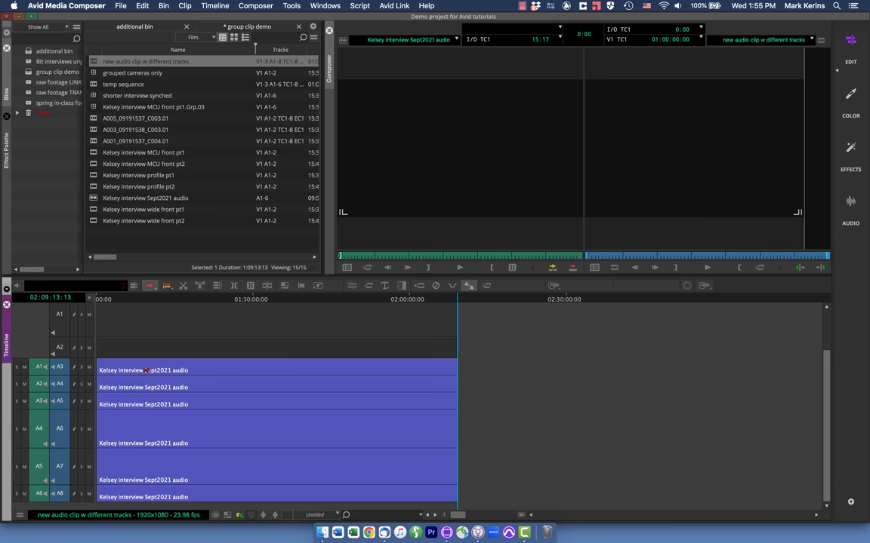
scroll(129, 333, up, 3)
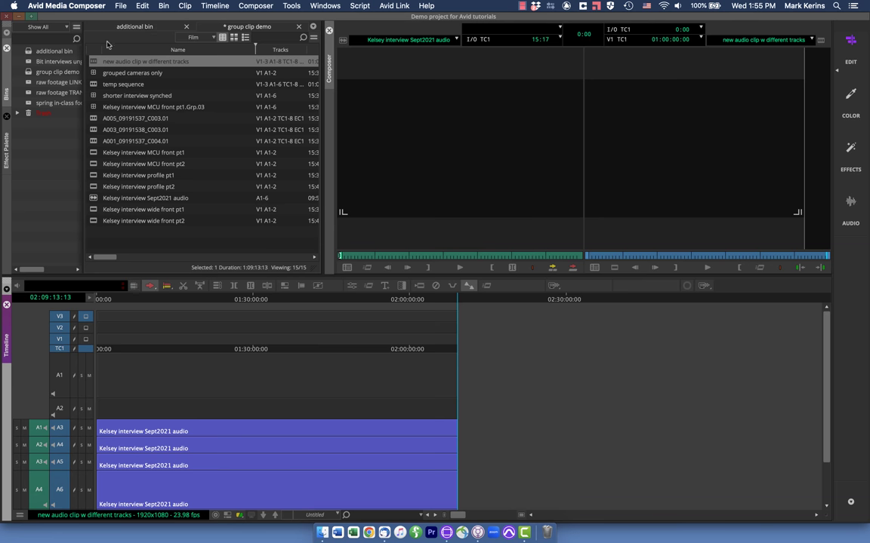
- Convert the "new audio clip w different tracks" sequence into a synced clip with AutoSync
click(89, 62)
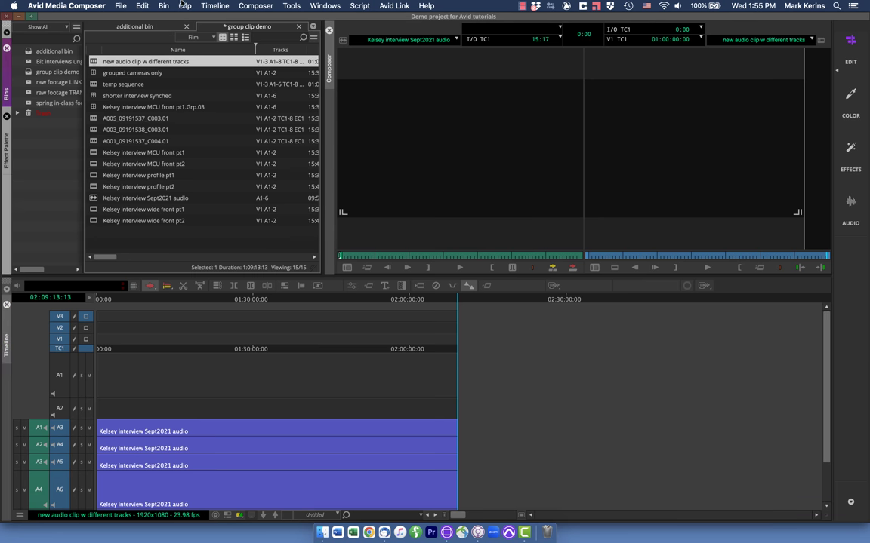
right_click(93, 61)
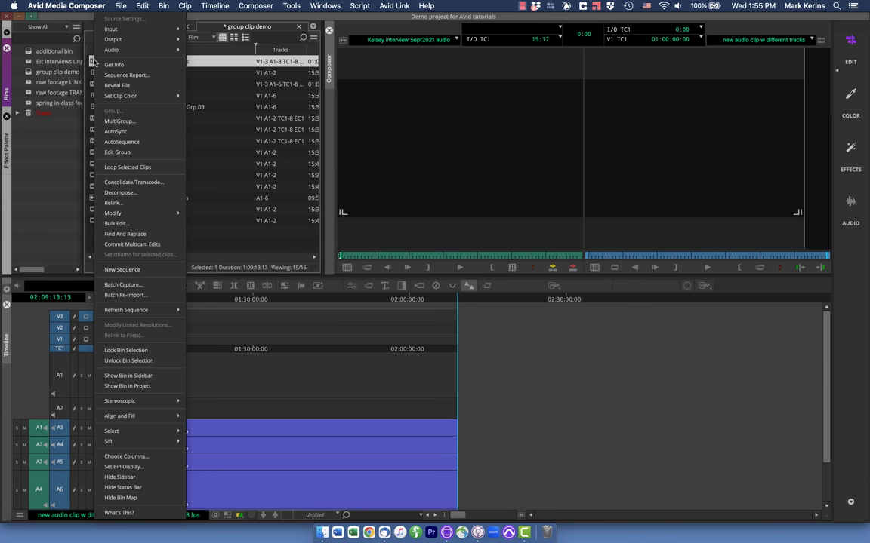
click(115, 132)
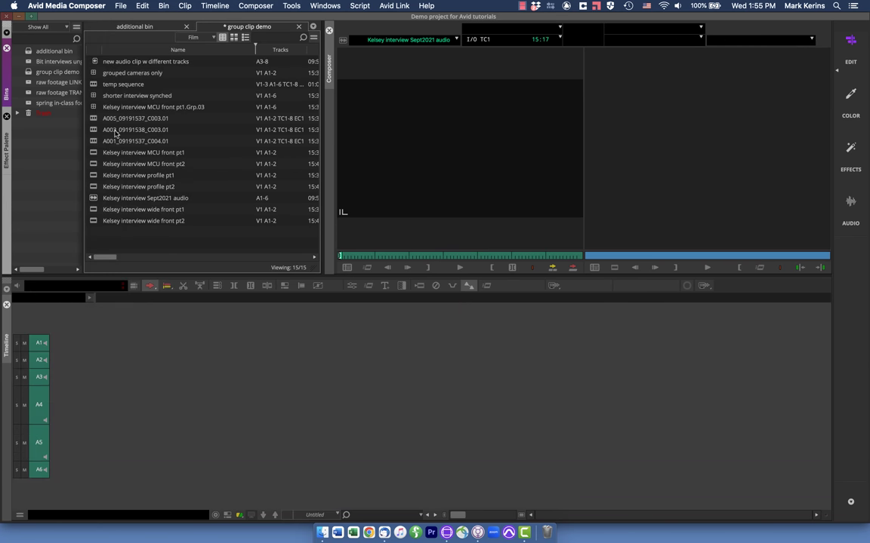
- Load the synced audio clip as the source, inspect its waveforms on A3–A8, and mark an In point at its start
click(94, 61)
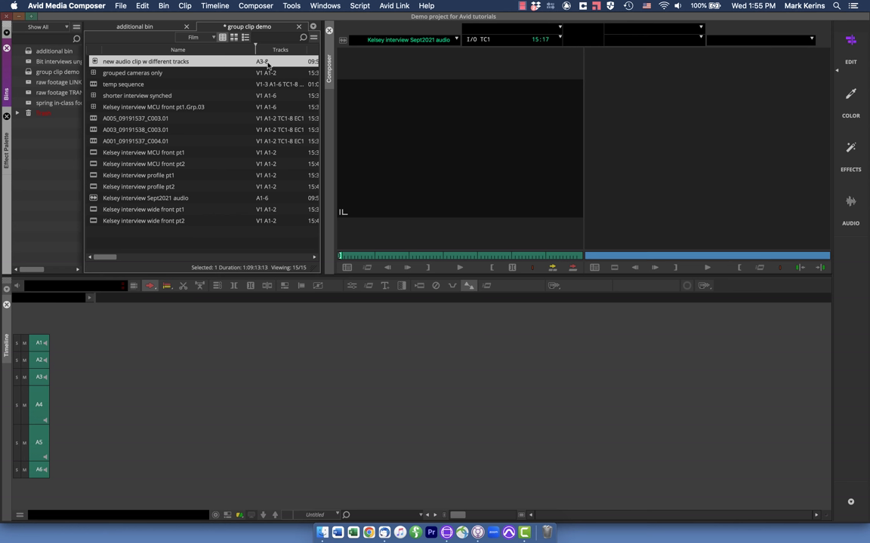
double_click(94, 61)
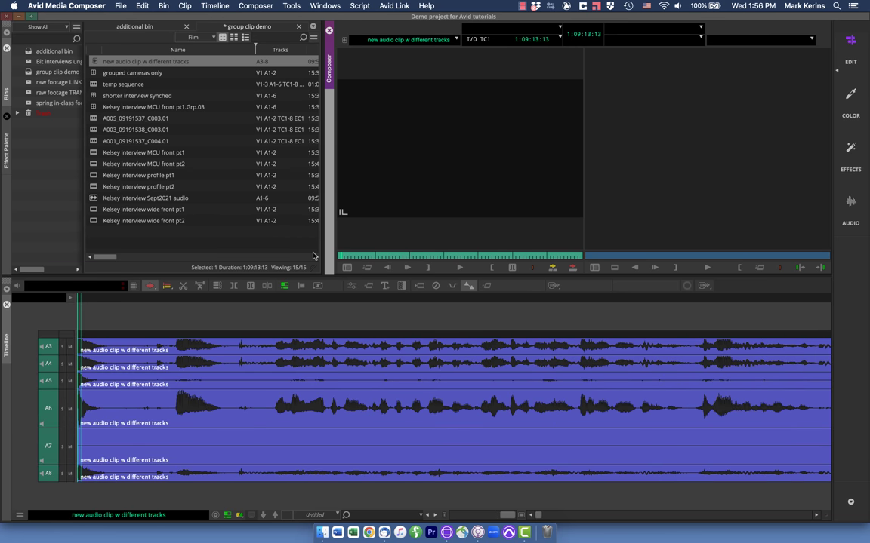
click(225, 297)
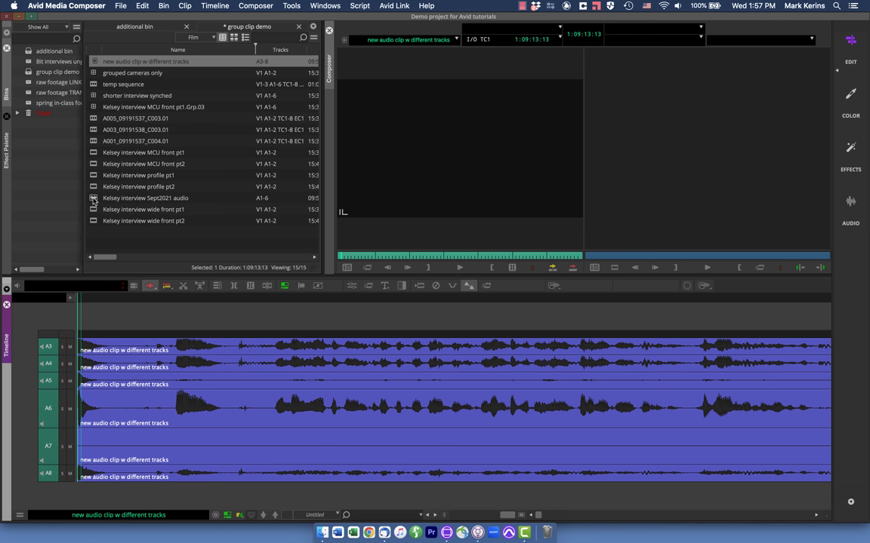
key(space)
click(78, 297)
double_click(95, 61)
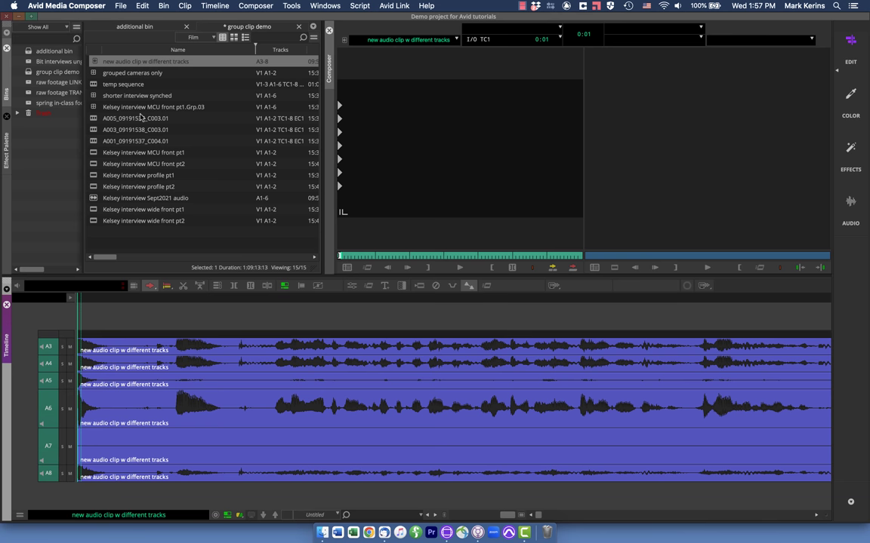
- Group the new synced audio clip with the MCU front pt1, profile pt1 and wide front pt1 clips, syncing by Inpoints
super+click(93, 176)
super+click(89, 153)
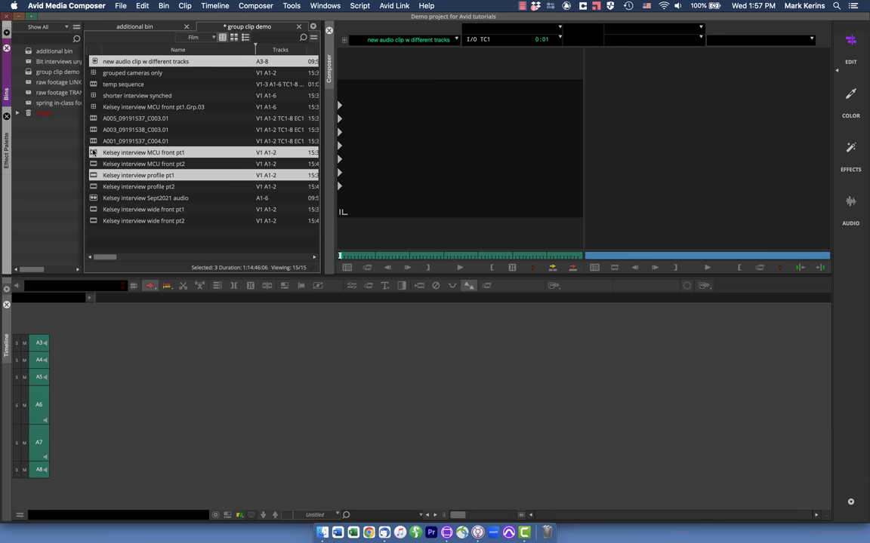
super+click(93, 210)
right_click(93, 212)
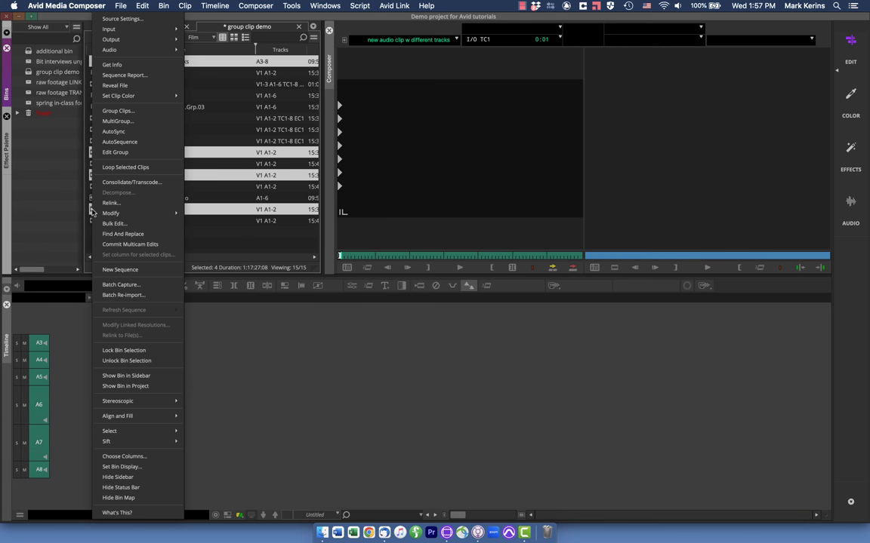
click(139, 110)
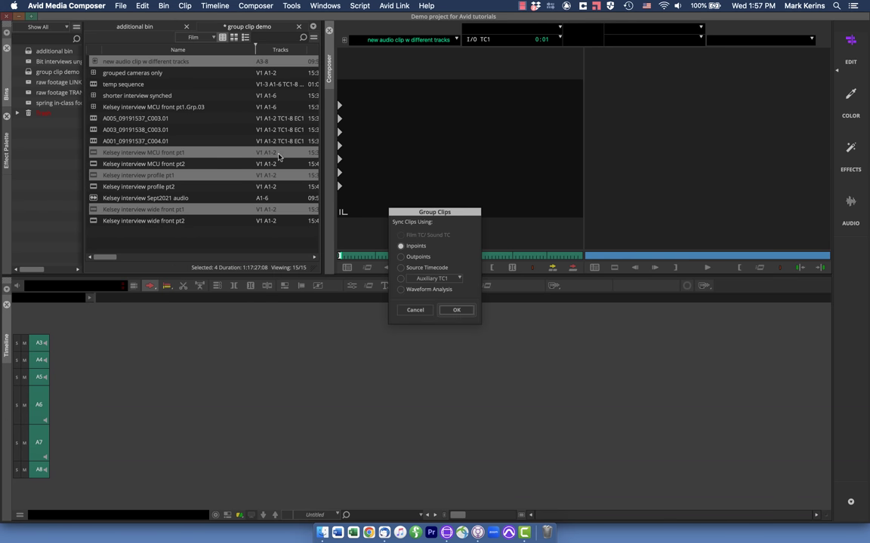
click(451, 311)
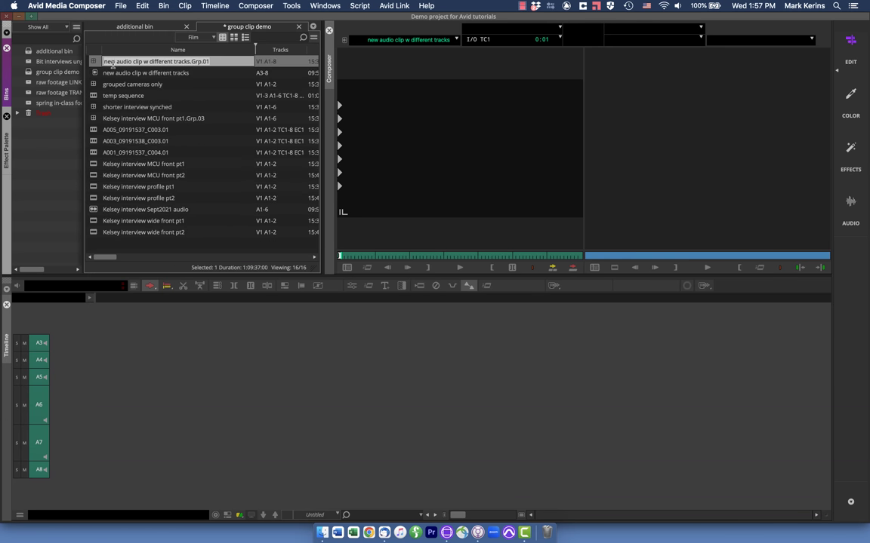
- Name the new group clip "group w all audio tracks available" and load it as the source
text(gr)
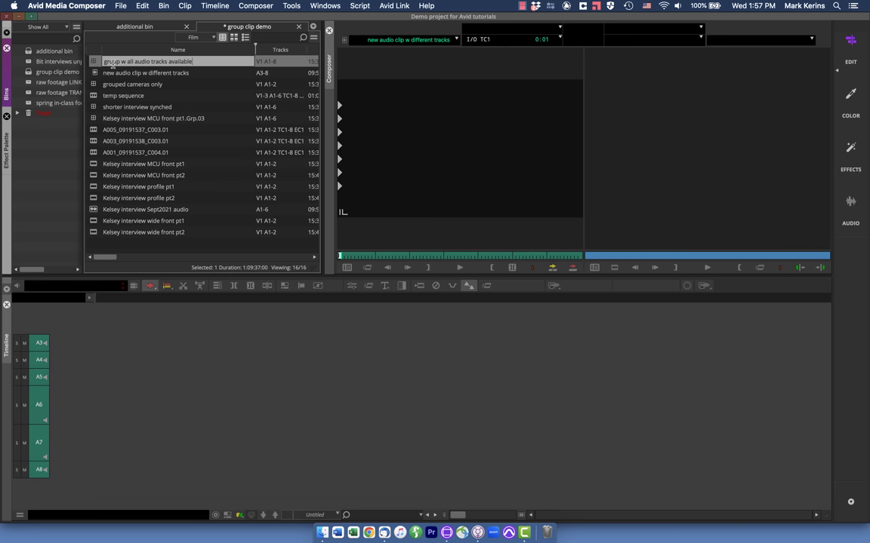
click(112, 71)
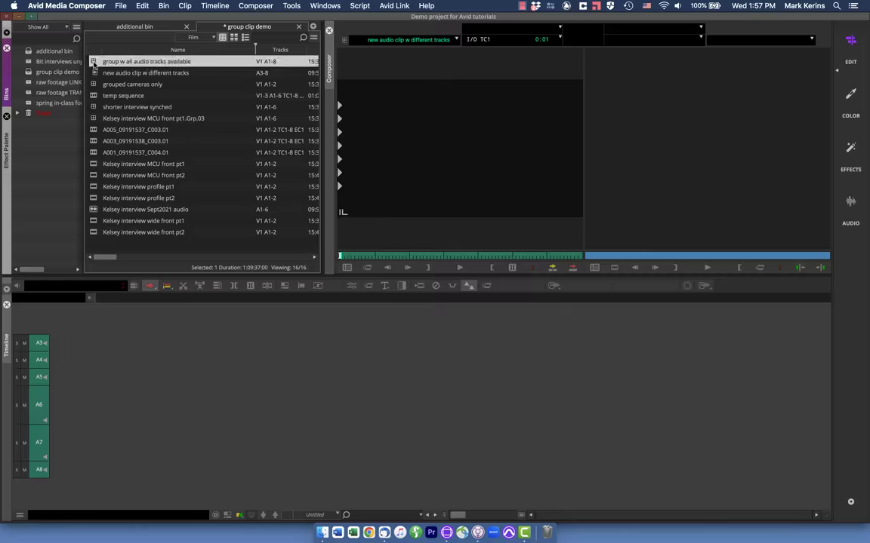
click(147, 76)
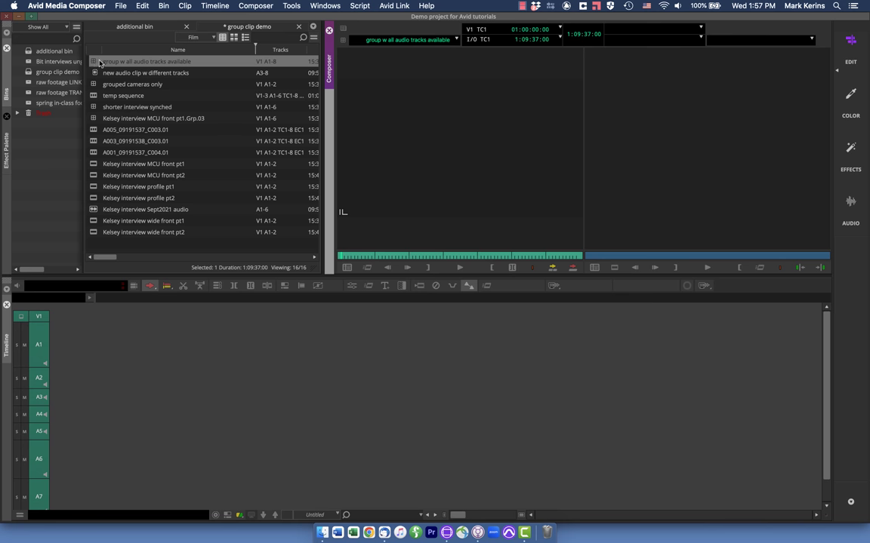
- Open the group clip for editing to examine its layered camera and audio clips, and clear it from the record monitor
right_click(98, 62)
click(121, 142)
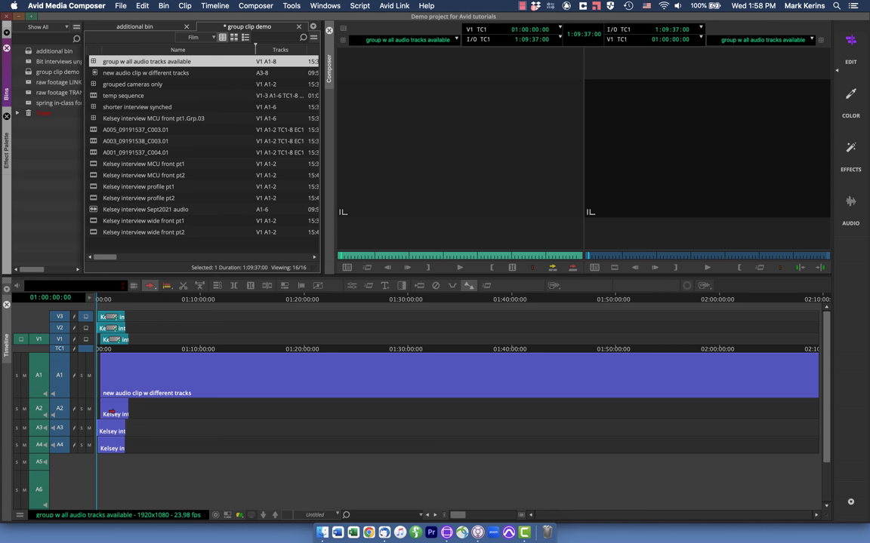
click(123, 377)
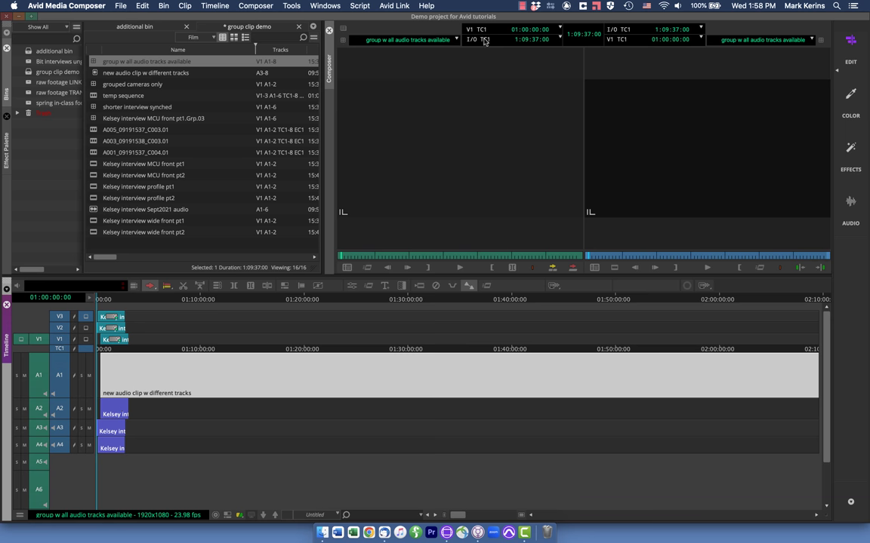
click(755, 40)
click(749, 52)
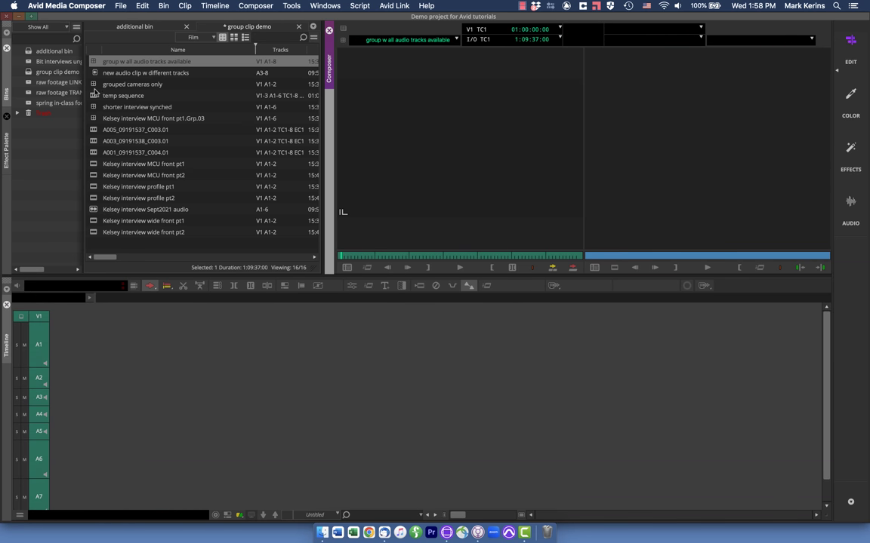
- Create a new sequence named "last temp sequence"
click(92, 95)
key(super+shift+n)
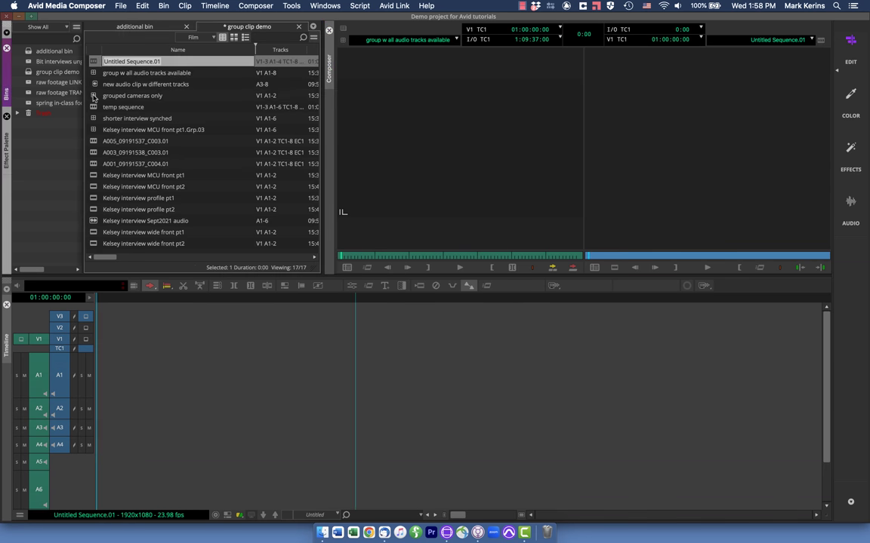
text(last temp sequence)
key(Return)
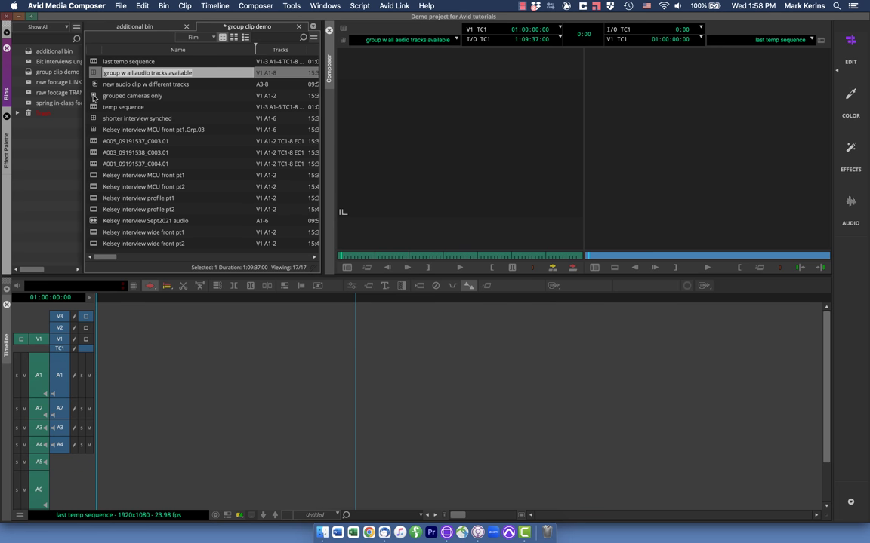
- Add audio tracks A5 to A8 to the sequence and insert the new group clip on V1 and A1–A8
scroll(64, 453, down, 3)
click(130, 431)
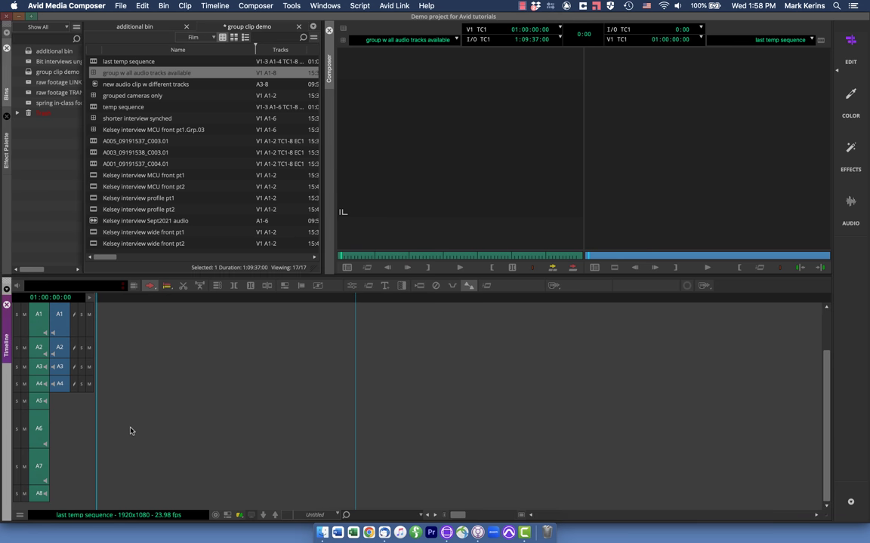
key(super+u)
key(super+u)
key(super+u)
key(super+u)
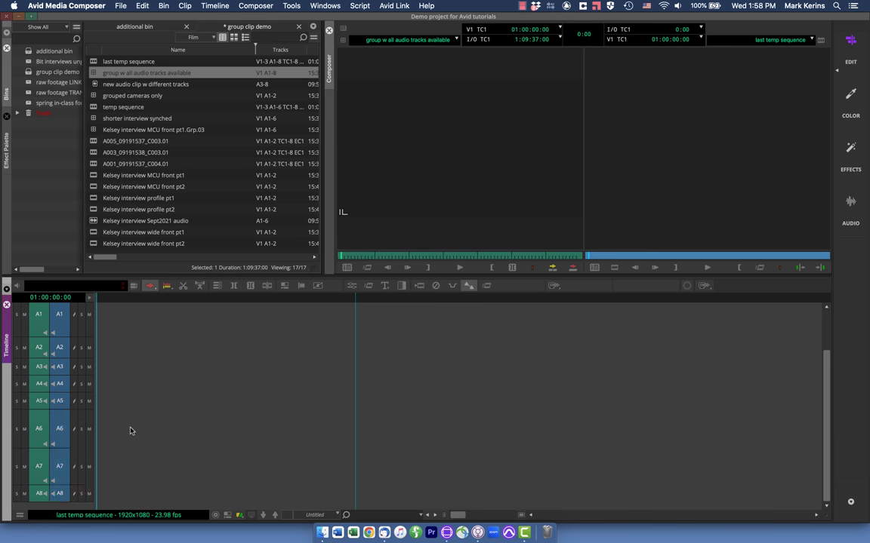
scroll(48, 377, up, 3)
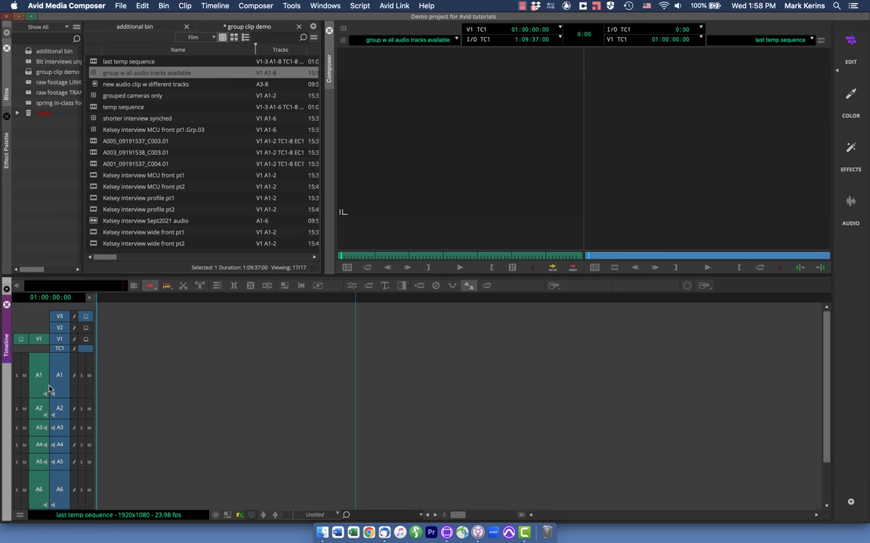
click(95, 74)
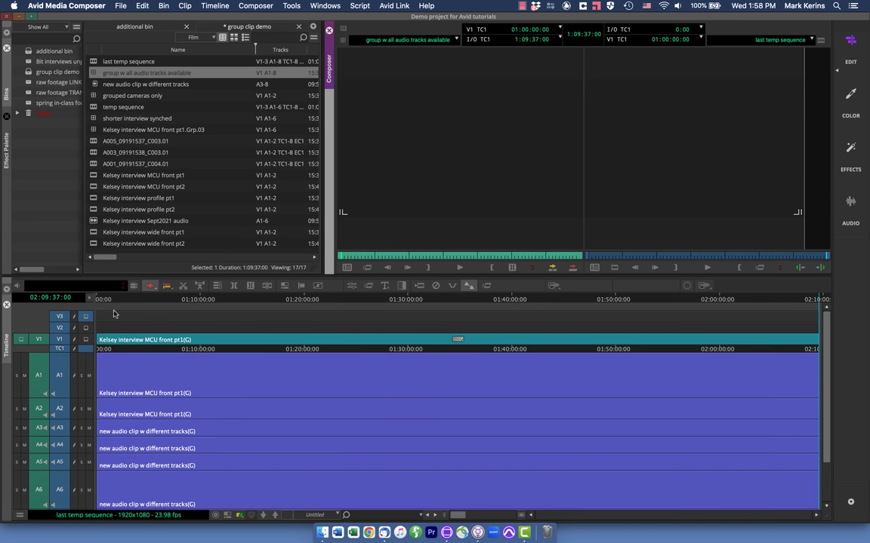
- Cut the sequence down to a section about 31 seconds long that contains interview picture, and return to its start
mouse_move(115, 300)
mouse_down()
mouse_move(131, 299)
mouse_move(94, 299)
mouse_move(102, 299)
mouse_up()
key(End)
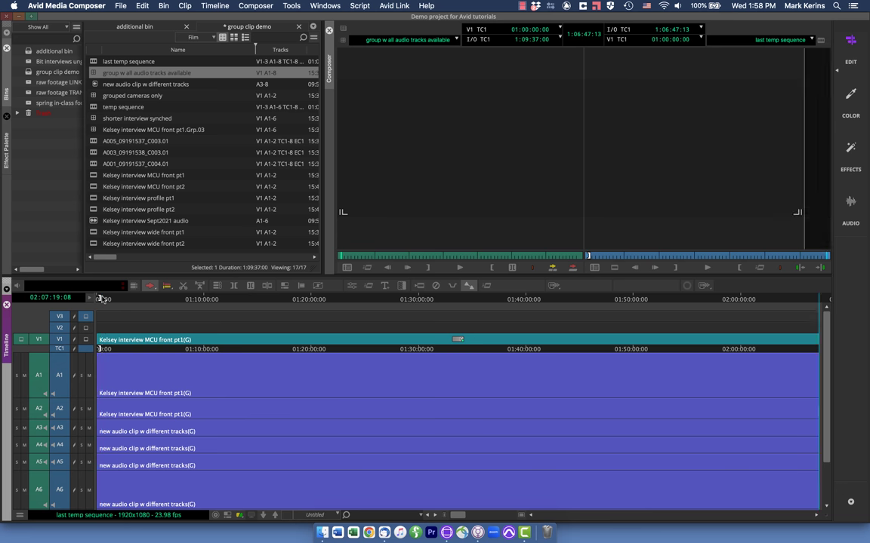
key(Home)
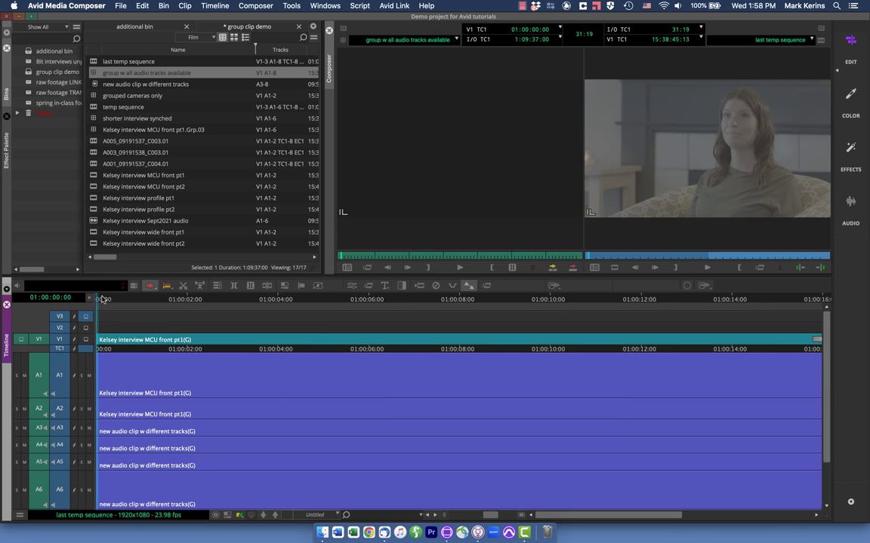
- Go through the clips on A1 to A8 to compare the camera audio tracks with the separate audio tracks
click(144, 376)
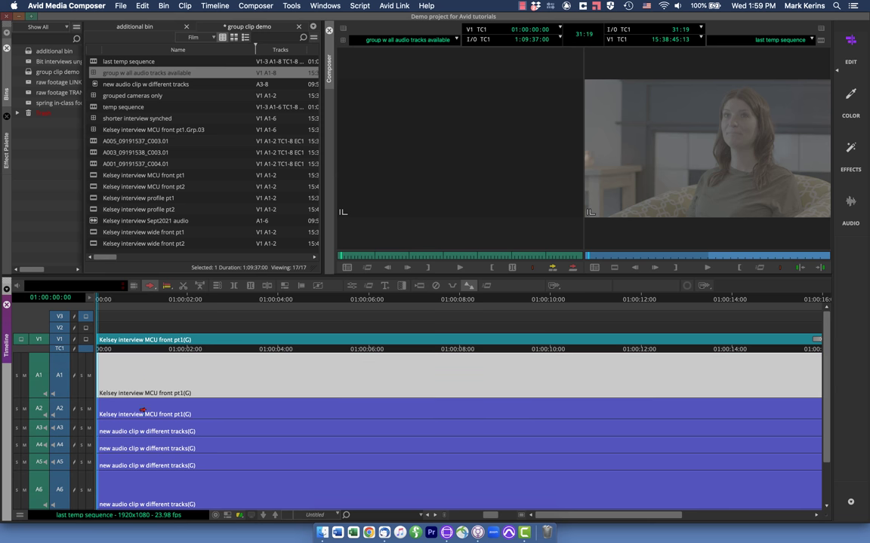
click(143, 410)
scroll(141, 412, down, 3)
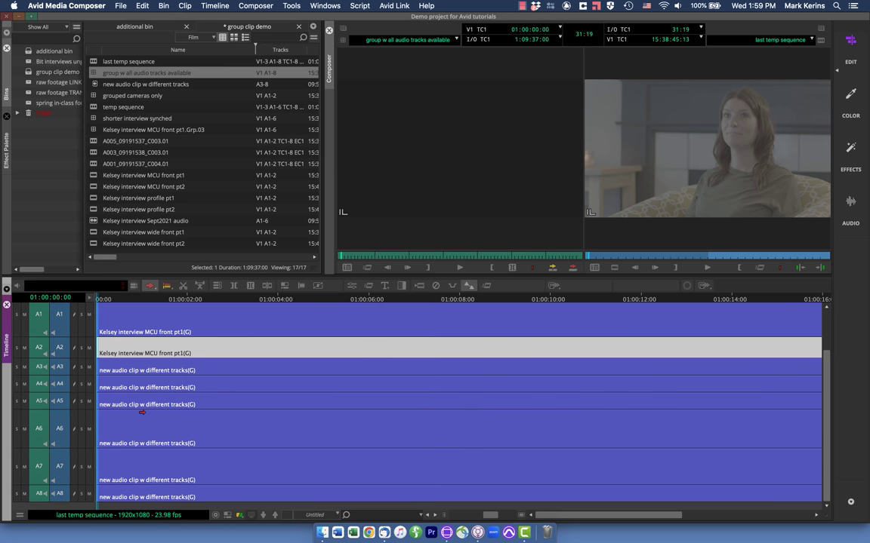
click(140, 370)
click(140, 386)
click(139, 404)
click(137, 430)
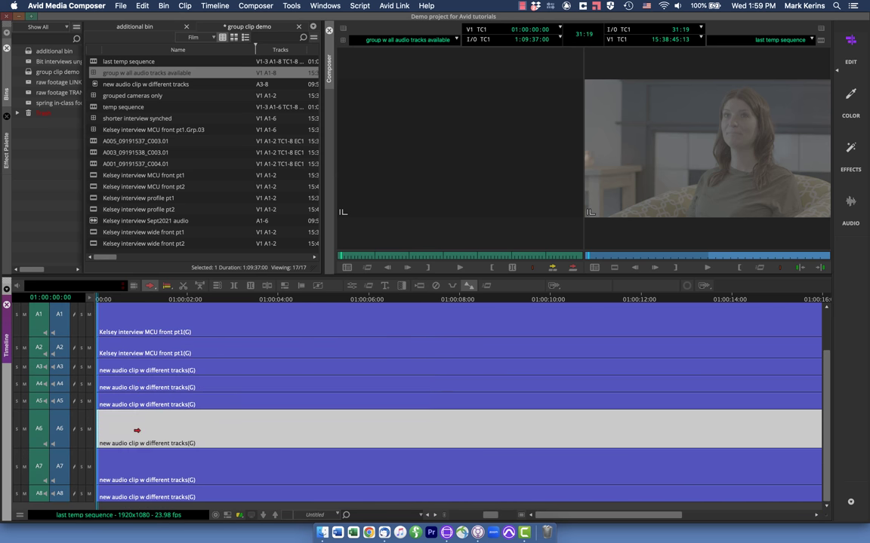
click(136, 471)
click(137, 496)
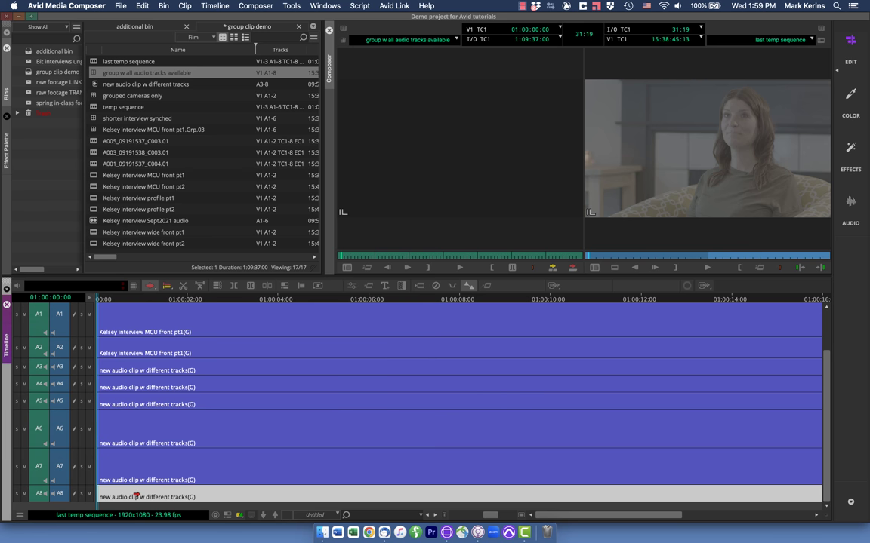
- Check the separate audio clips on A3 to A8 individually
click(110, 369)
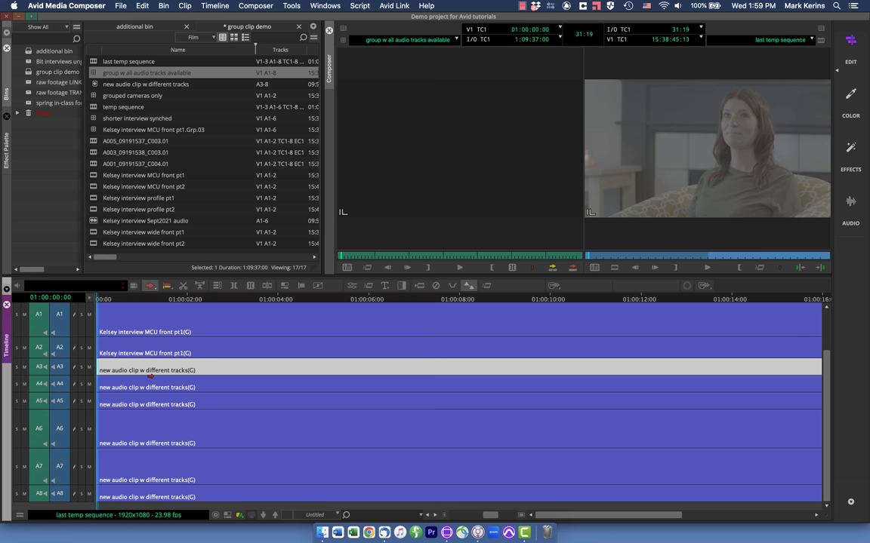
click(148, 369)
click(151, 371)
click(151, 405)
click(148, 434)
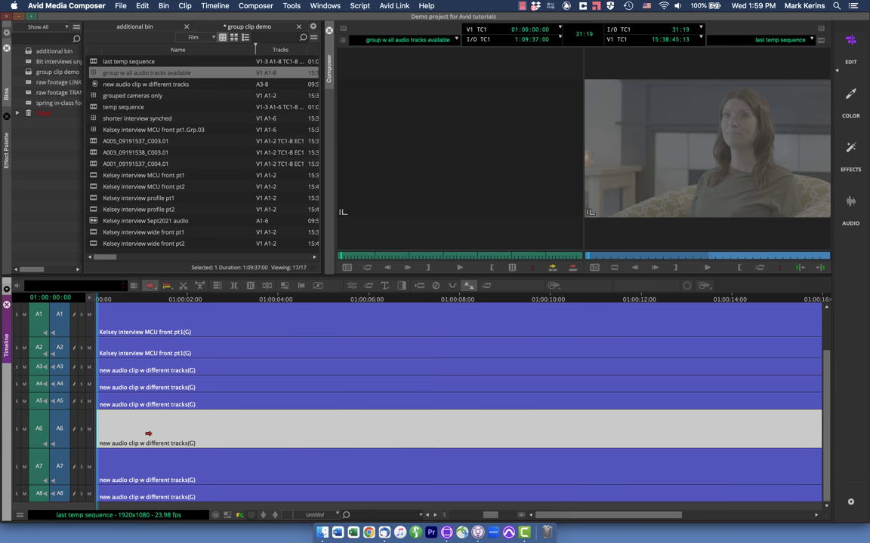
click(141, 492)
click(141, 474)
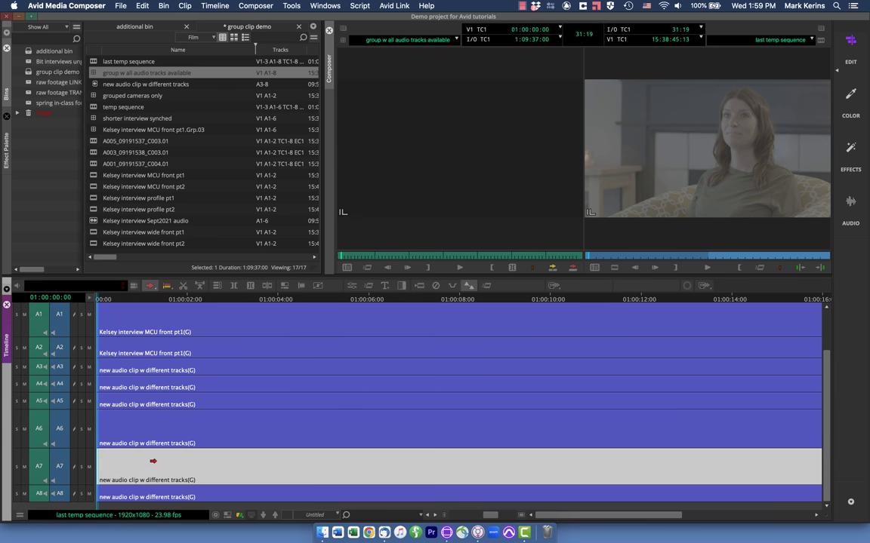
- Examine the audio waveforms near the sequence start, comparing the separate audio on A6–A8 with the camera audio on A1–A2
click(183, 300)
key(ctrl+])
key(ctrl+[)
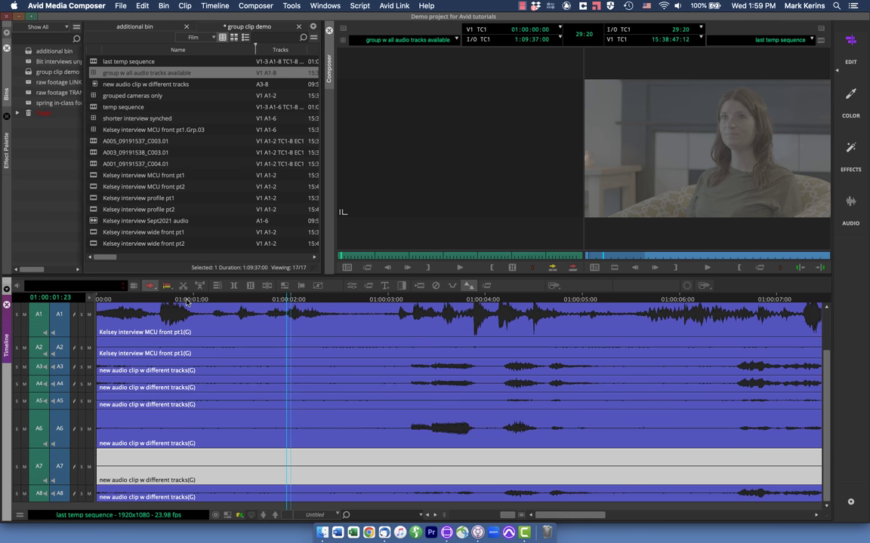
click(528, 410)
click(529, 426)
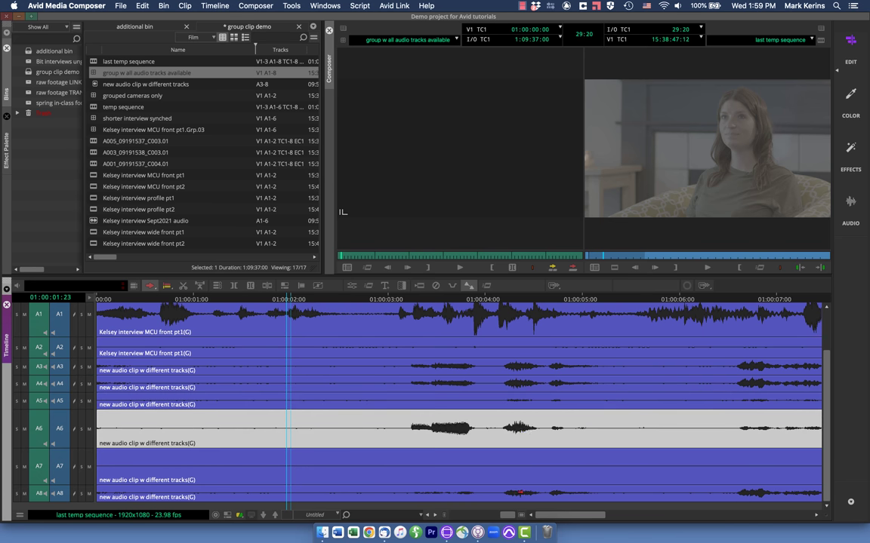
click(520, 492)
click(518, 468)
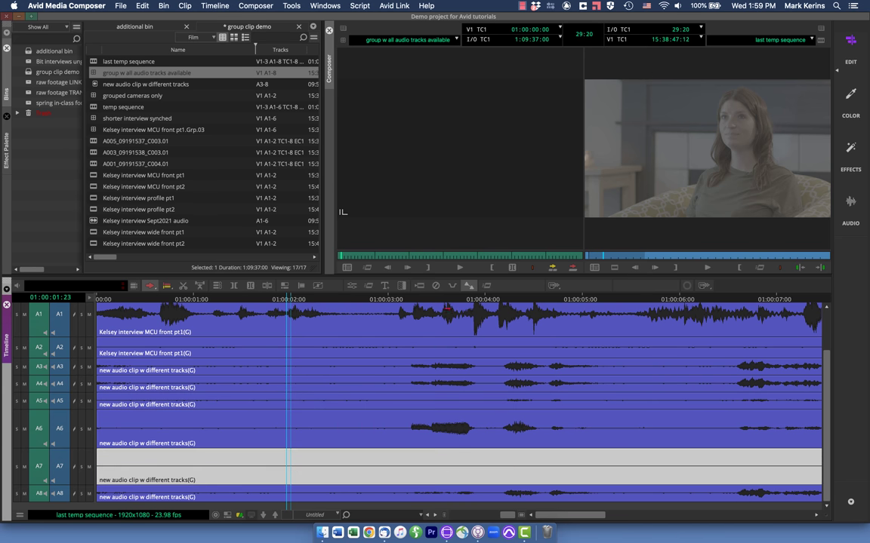
click(442, 332)
click(443, 346)
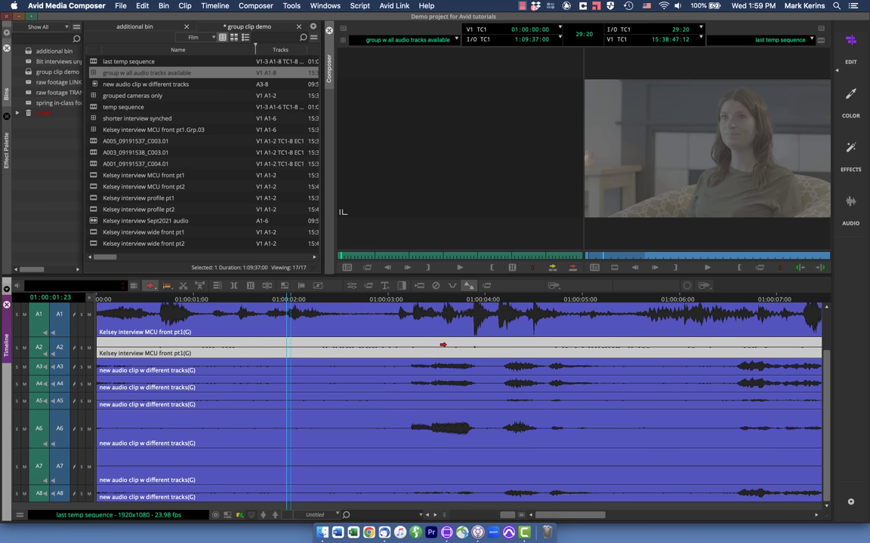
- Save the "group clip demo" bin with the whole shortened sequence in view
key(super+bracketleft)
key(super+bracketleft)
key(super+bracketleft)
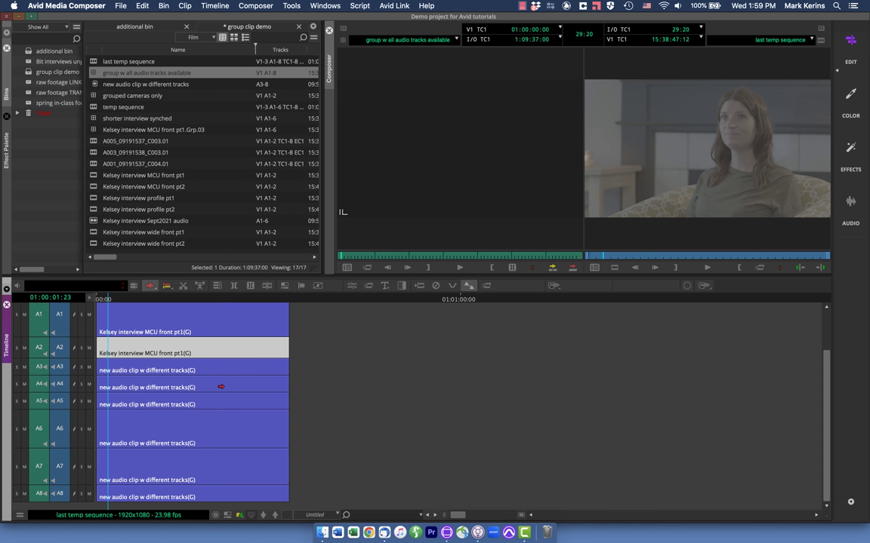
key(super+s)
- Inspect which grouped sources can be chosen for the clips on A6 and A2, keeping the current source on each
click(149, 436)
right_click(152, 439)
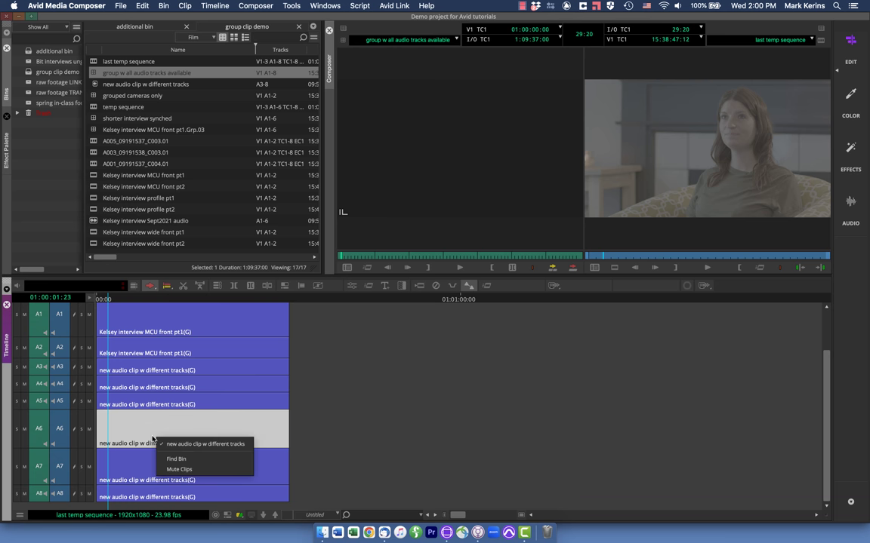
click(224, 444)
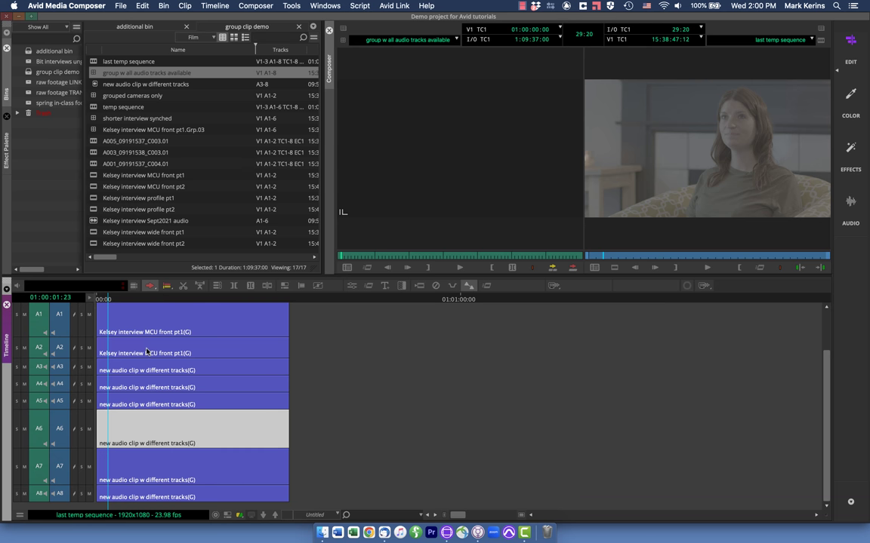
click(157, 353)
right_click(159, 355)
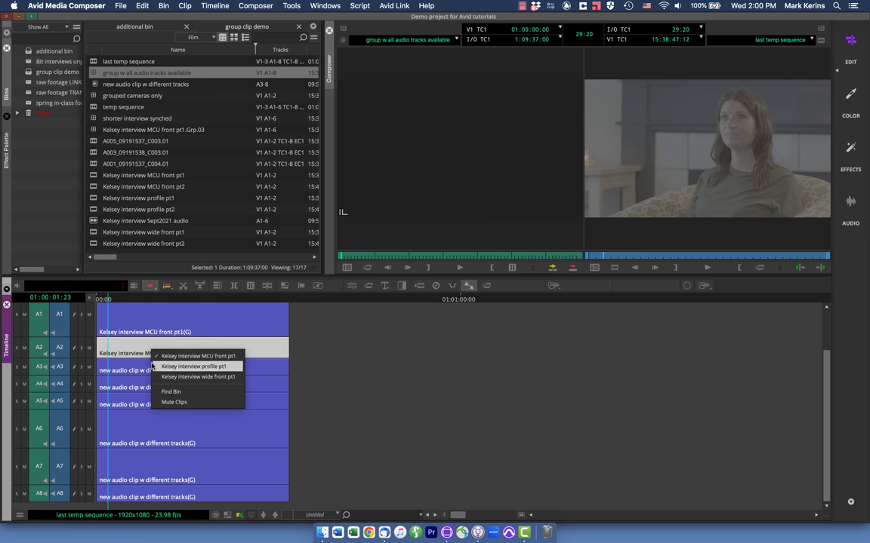
click(327, 370)
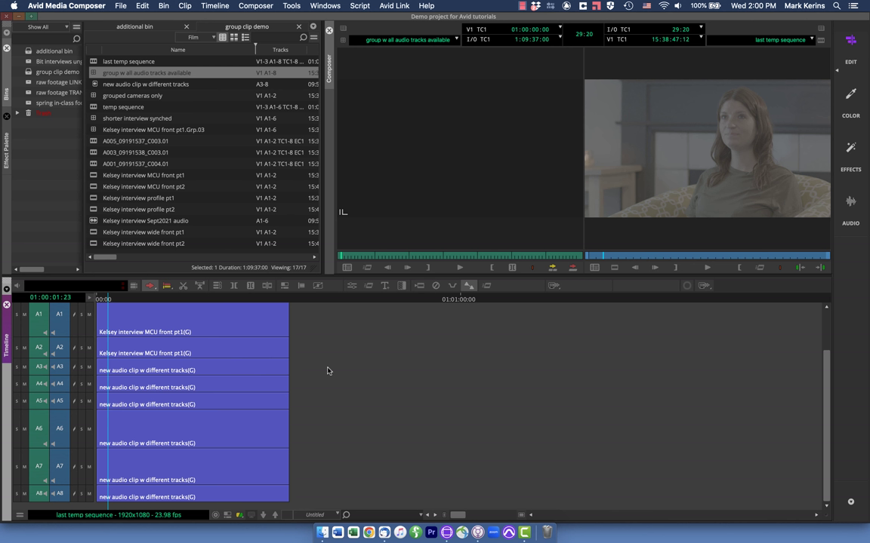